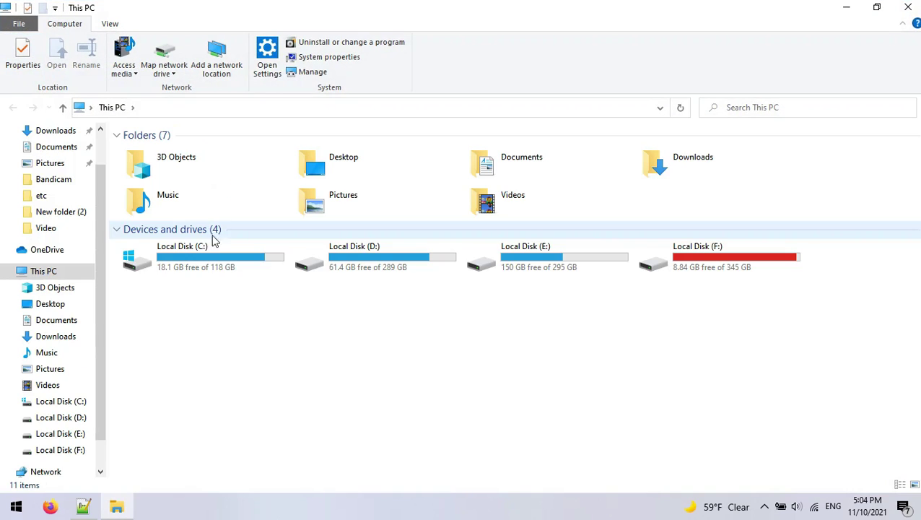
# - Open the advanced attributes of New folder on Local Disk (C:)
pyautogui.doubleClick(213, 267)
pyautogui.click(160, 237)
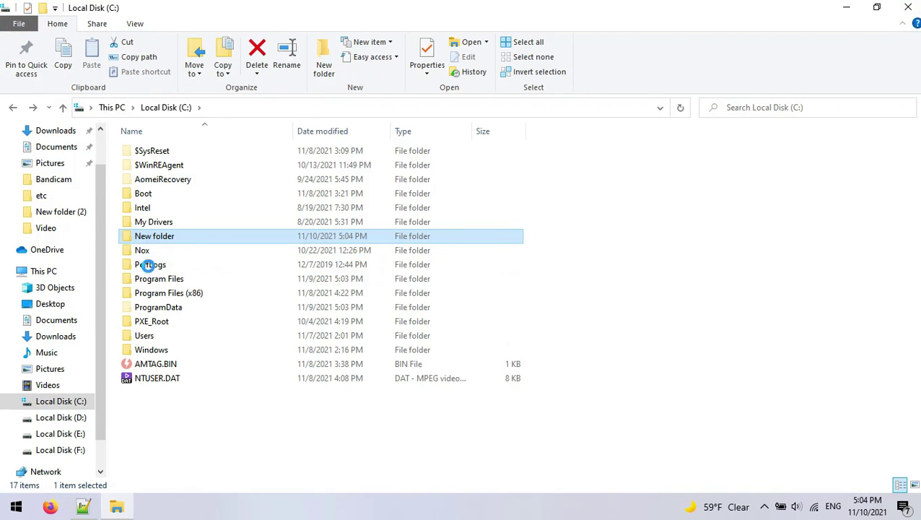
pyautogui.rightClick(164, 236)
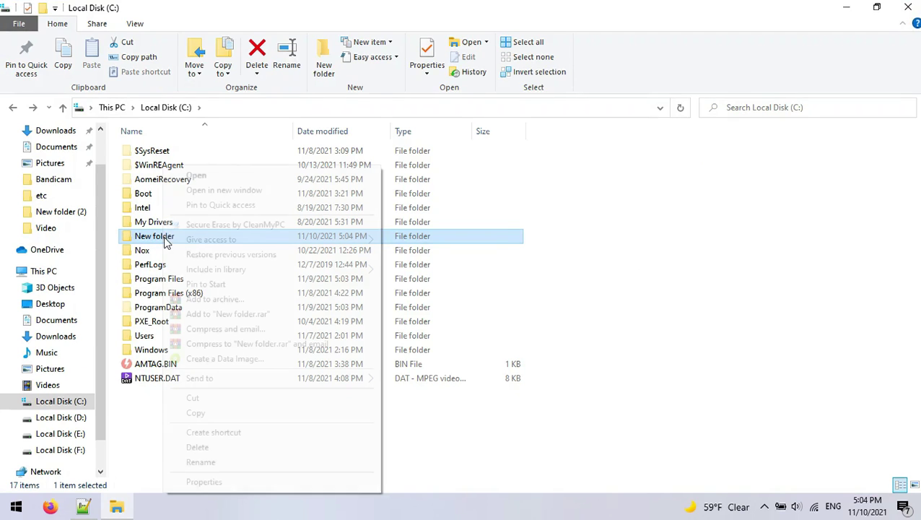
pyautogui.click(238, 485)
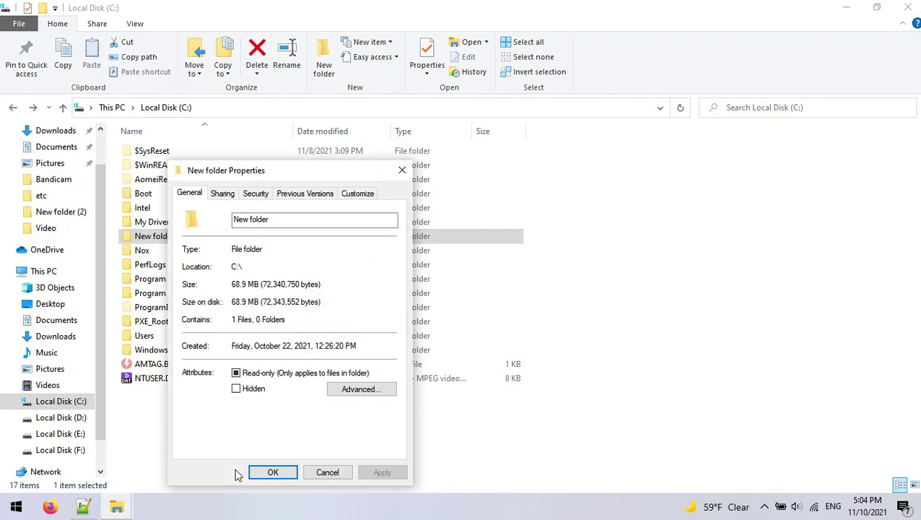
pyautogui.click(368, 388)
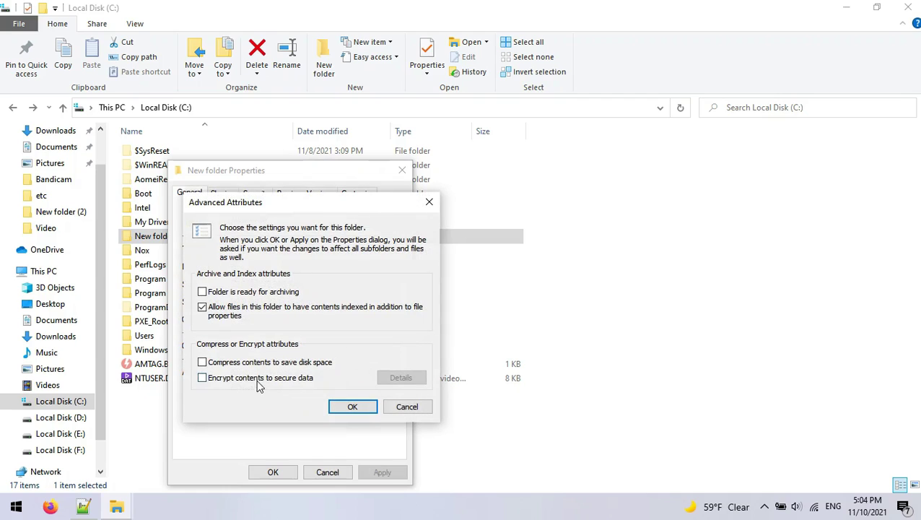
# - Keep "Encrypt contents to secure data" turned off for the folder and confirm its attributes
pyautogui.click(227, 378)
pyautogui.click(209, 383)
pyautogui.click(347, 408)
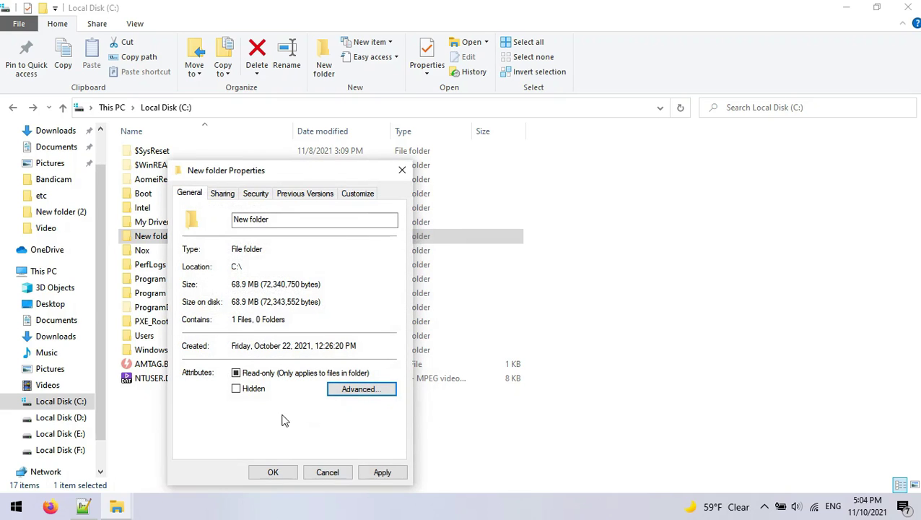
pyautogui.click(273, 472)
# - Open the advanced security settings of New folder and list all users and groups for the owner change
pyautogui.click(252, 190)
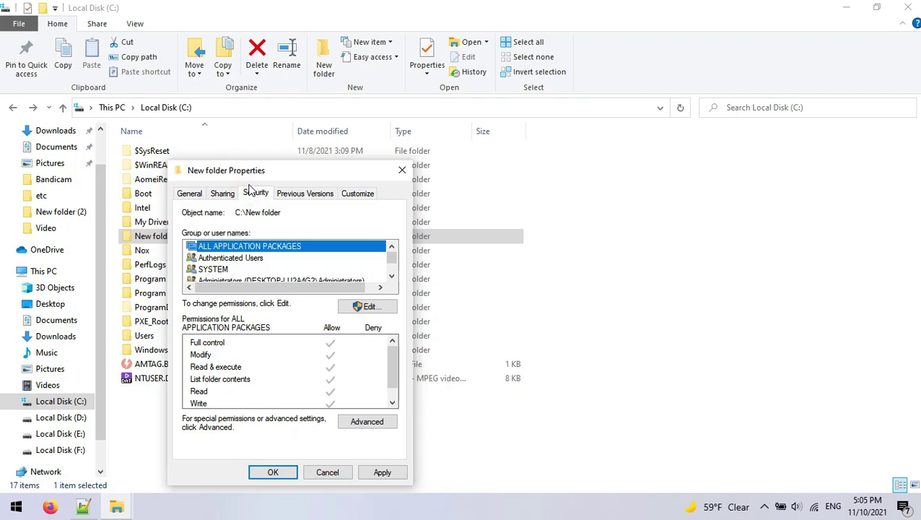
pyautogui.scroll(-1, 260, 278)
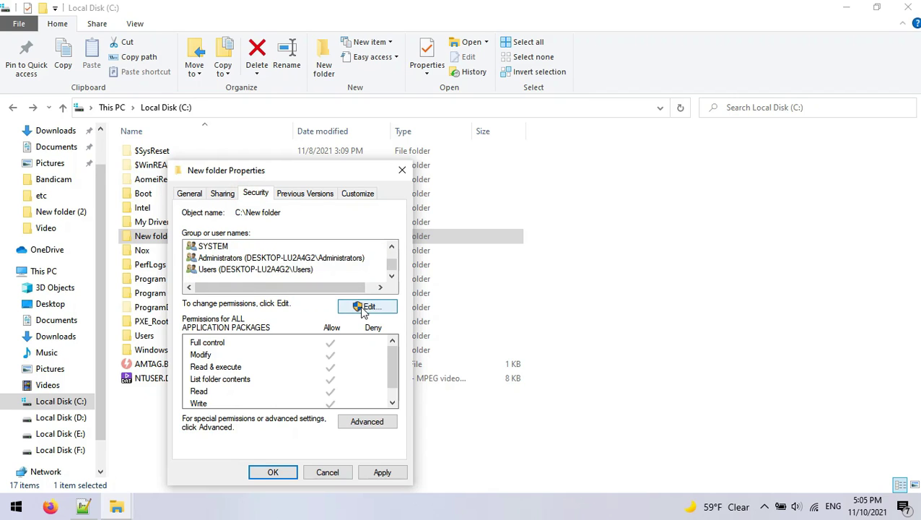
pyautogui.click(390, 422)
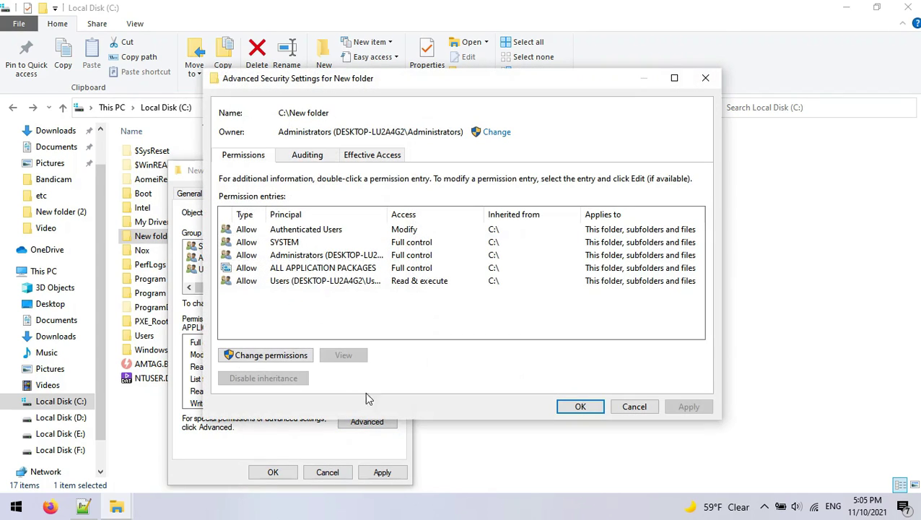
pyautogui.click(496, 132)
pyautogui.click(245, 244)
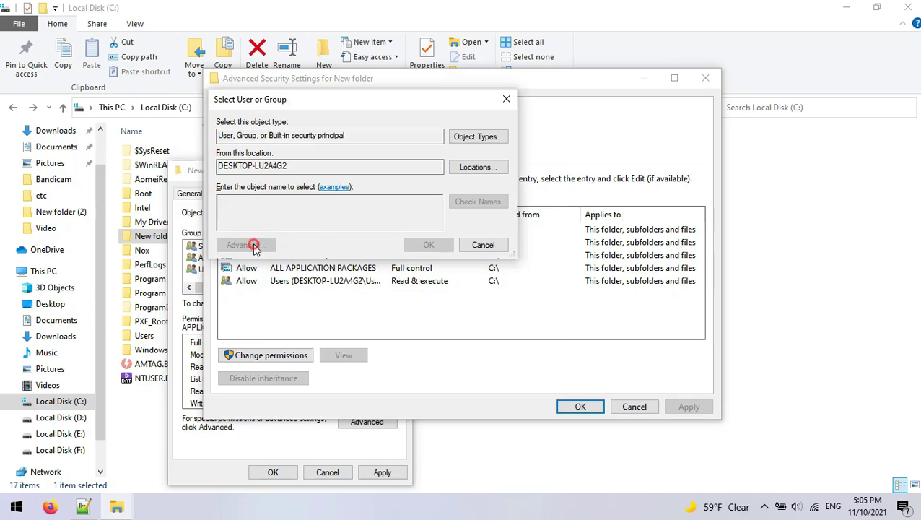
pyautogui.click(533, 237)
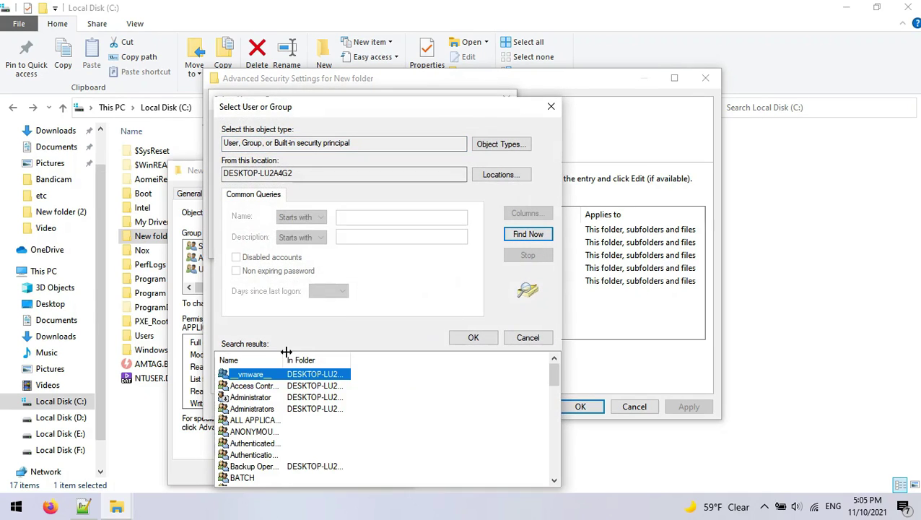
# - Choose the Administrators group as the owner of New folder
pyautogui.moveTo(286, 352); pyautogui.dragTo(429, 352)
pyautogui.scroll(-5, 403, 406)
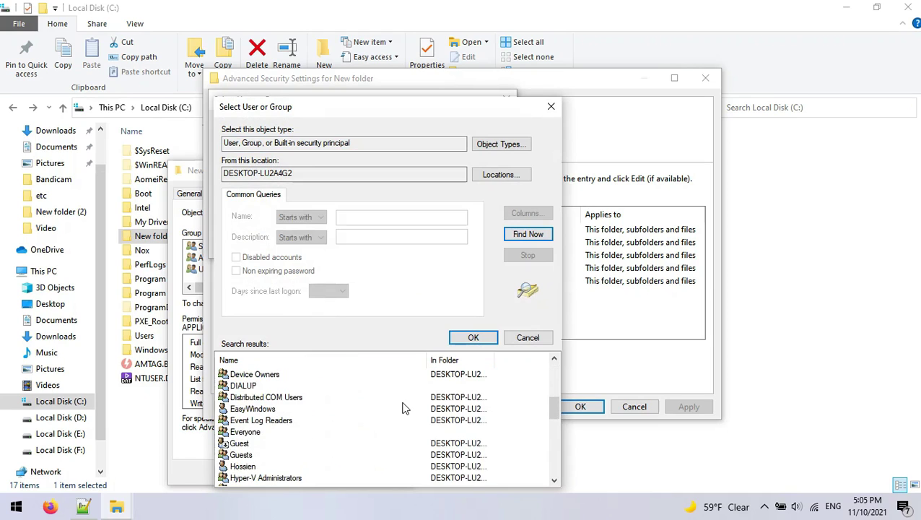
pyautogui.scroll(-1, 403, 407)
pyautogui.scroll(6, 403, 406)
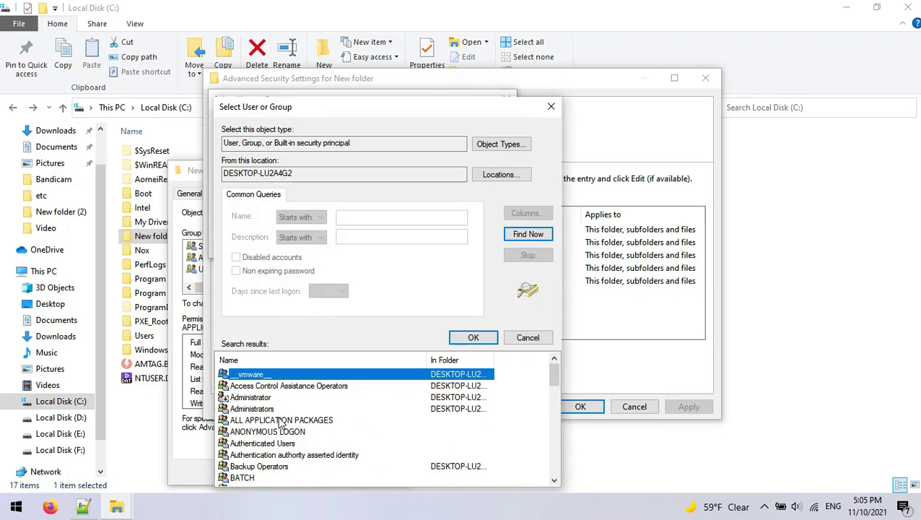
pyautogui.click(254, 409)
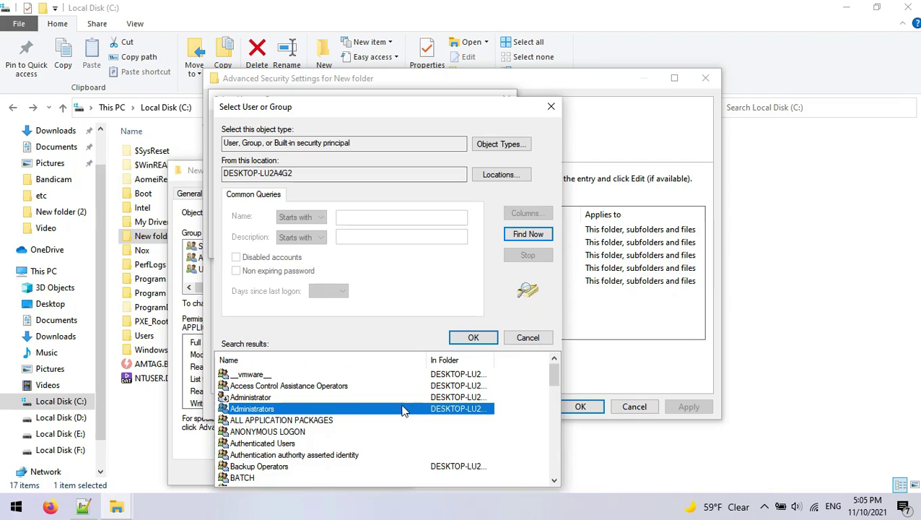
pyautogui.click(258, 399)
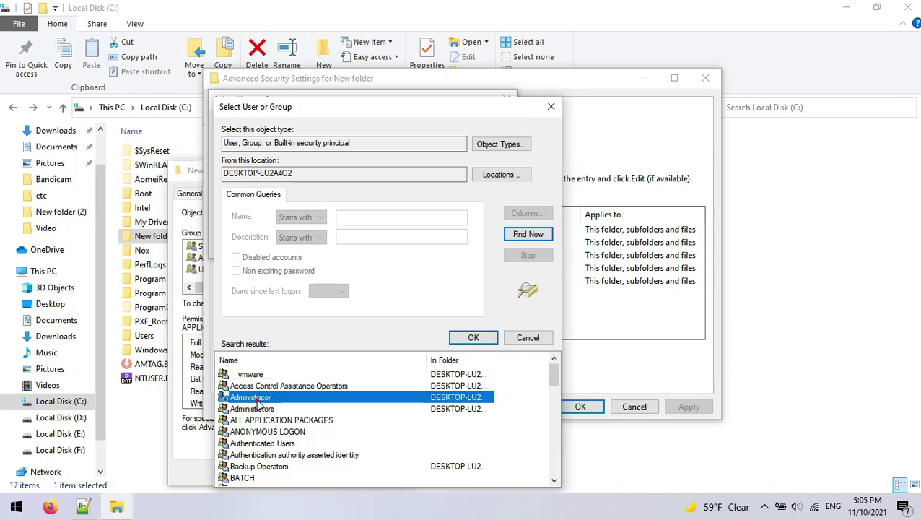
pyautogui.doubleClick(258, 409)
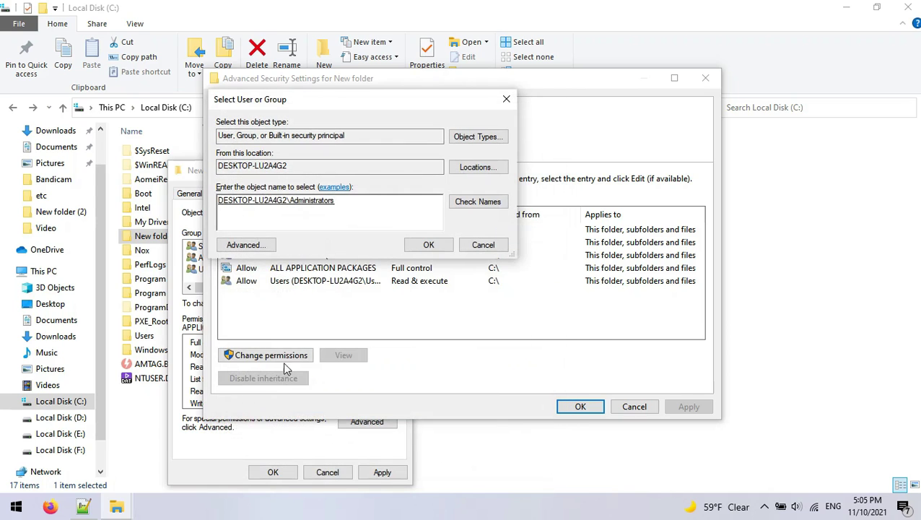
pyautogui.click(431, 249)
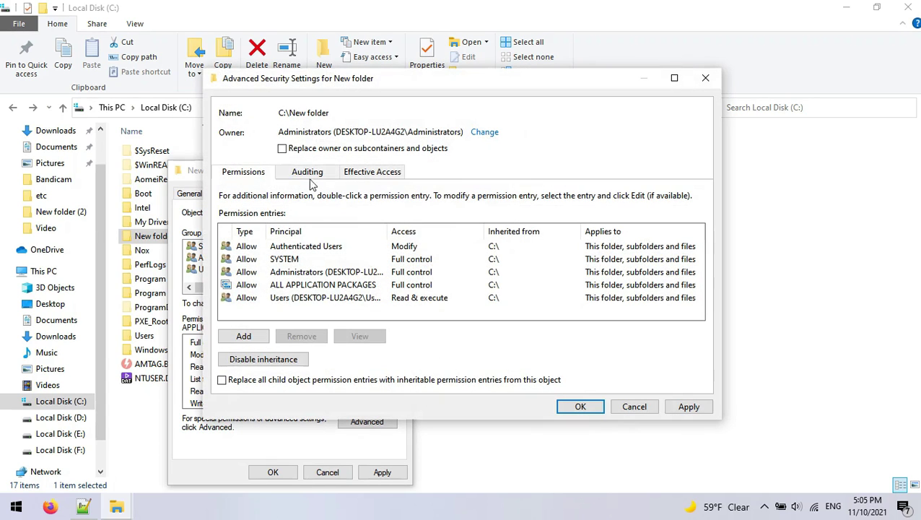
# - Replace the owner on subcontainers and objects, apply the change and close the advanced security settings
pyautogui.click(289, 149)
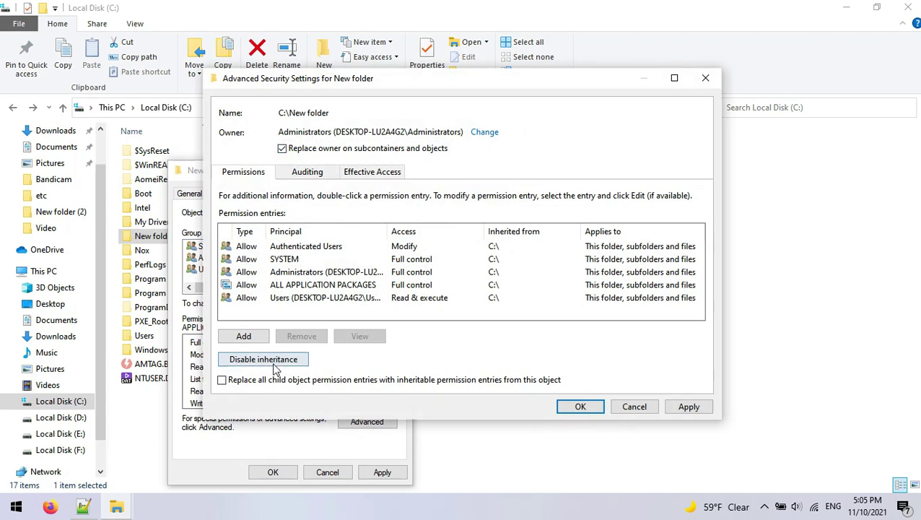
pyautogui.click(689, 406)
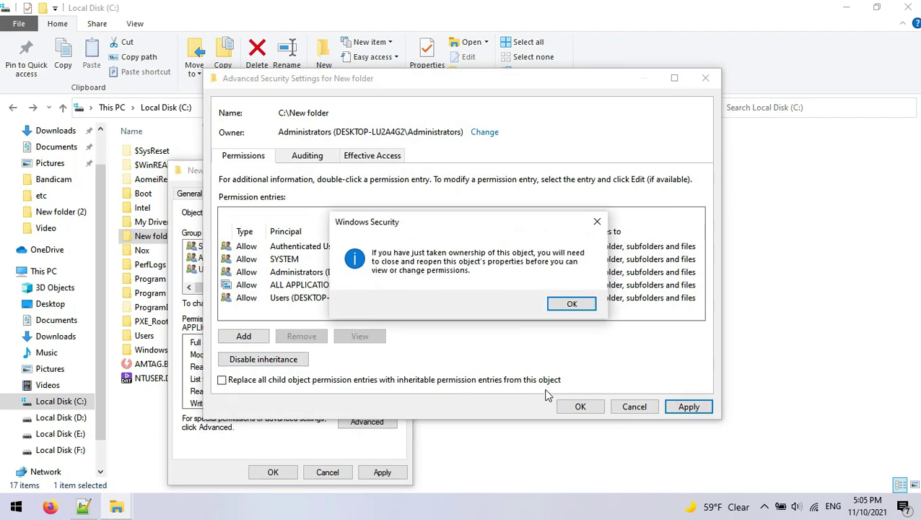
pyautogui.click(572, 304)
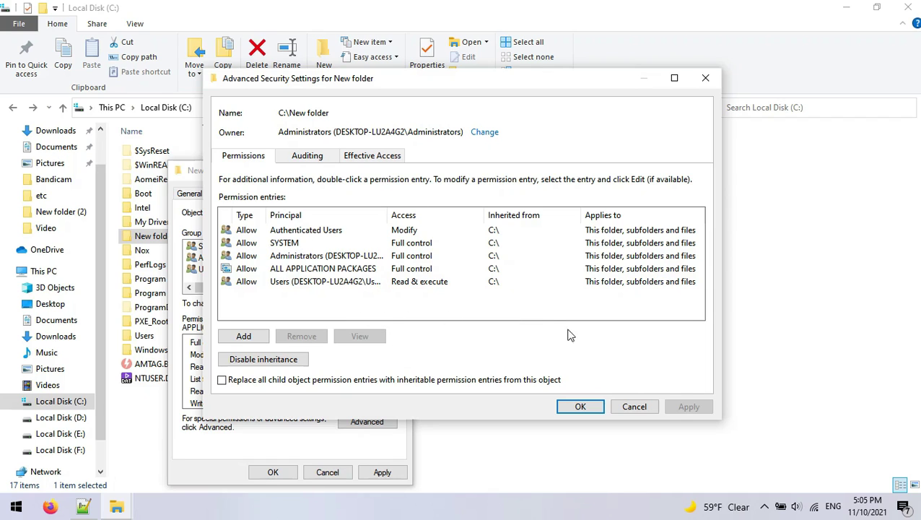
pyautogui.click(581, 407)
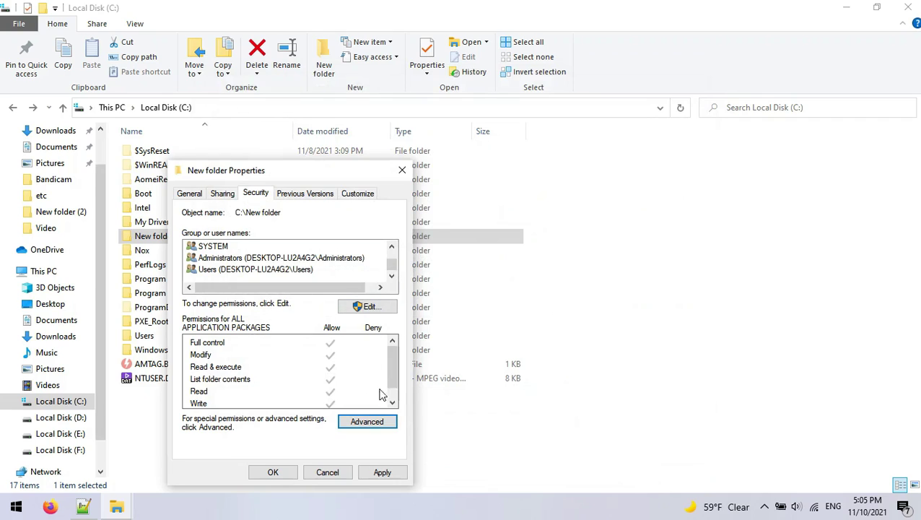
# - Open the permissions of New folder for editing and review the entries for Authenticated Users, Users and Administrators
pyautogui.click(245, 257)
pyautogui.scroll(1, 252, 264)
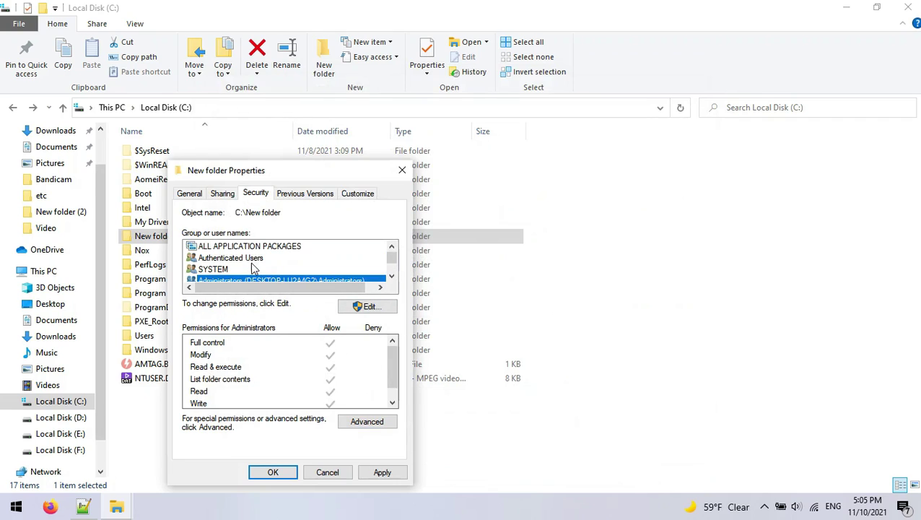
pyautogui.scroll(-1, 281, 287)
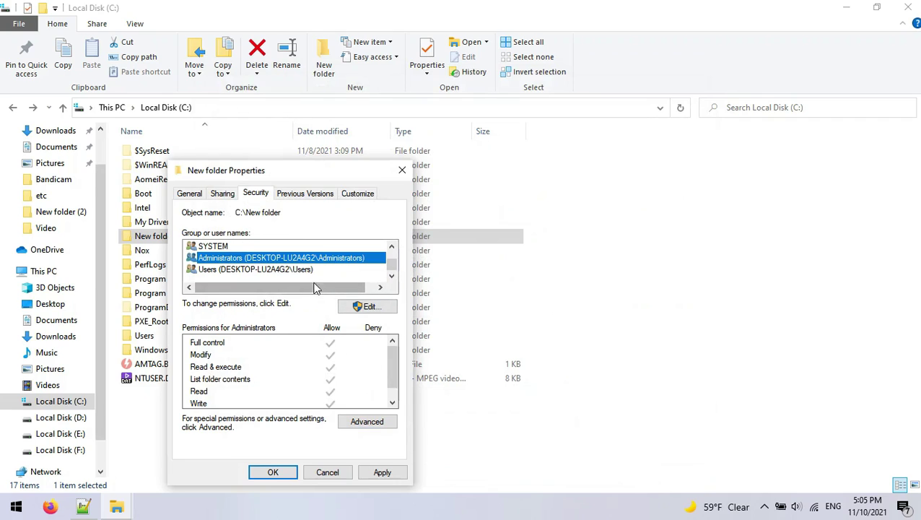
pyautogui.click(367, 308)
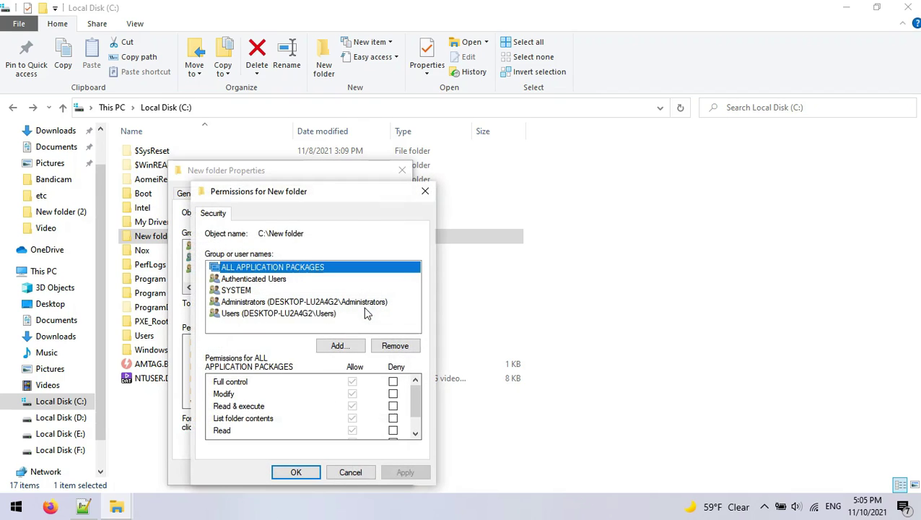
pyautogui.click(296, 330)
pyautogui.click(277, 280)
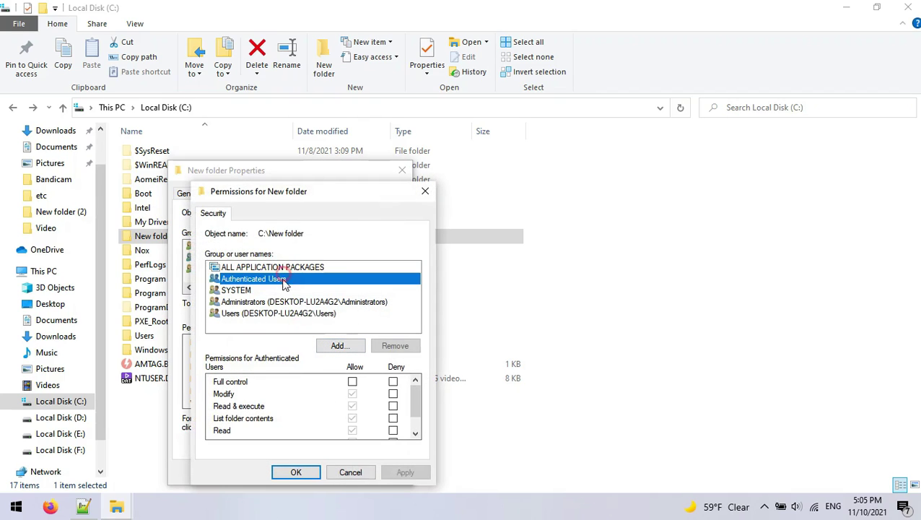
pyautogui.click(272, 313)
pyautogui.click(278, 303)
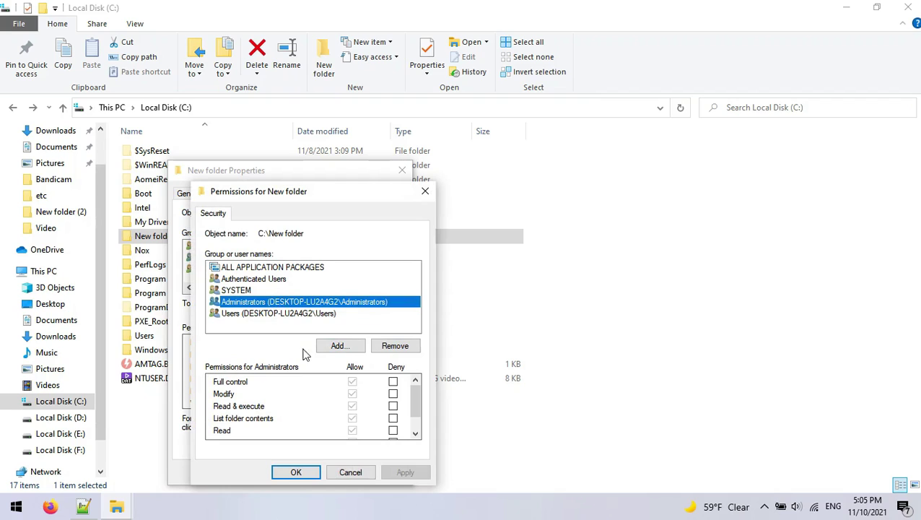
pyautogui.scroll(-2, 345, 408)
pyautogui.scroll(2, 325, 384)
# - Allow the Users group Full control of New folder
pyautogui.click(274, 314)
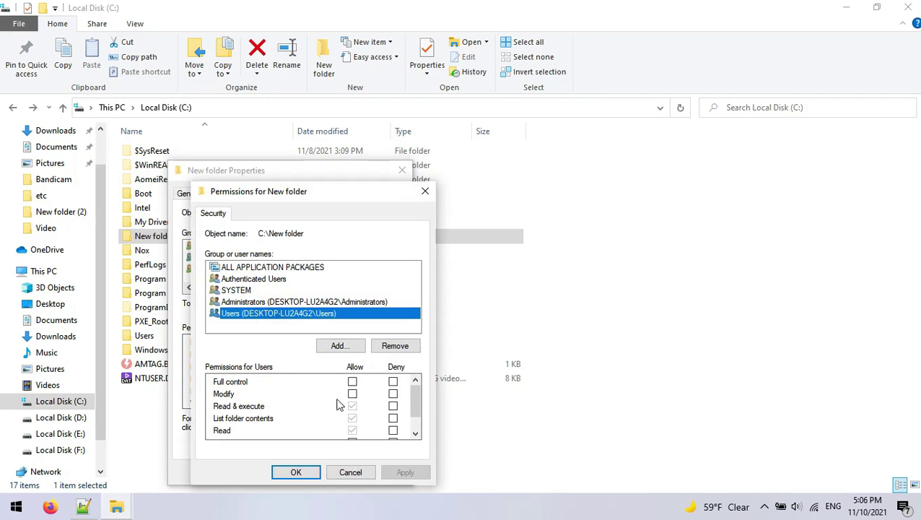
pyautogui.scroll(-2, 339, 403)
pyautogui.scroll(2, 354, 422)
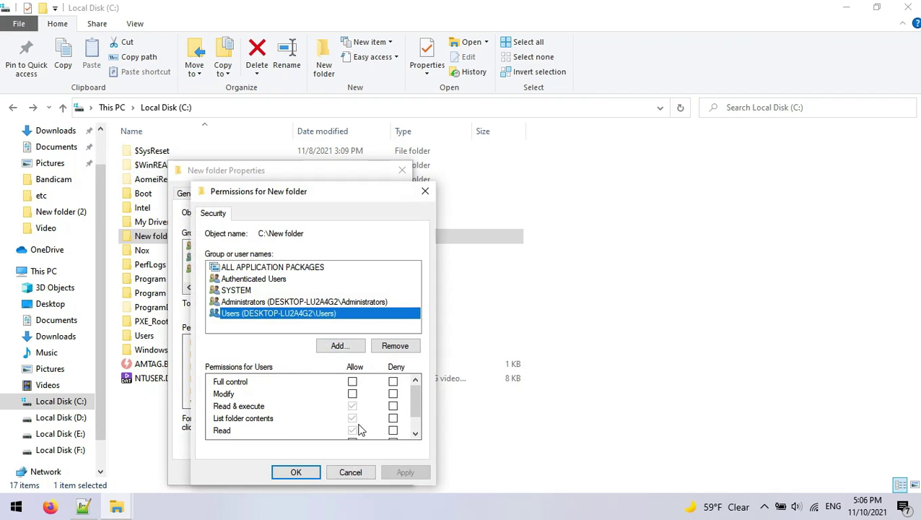
pyautogui.click(353, 394)
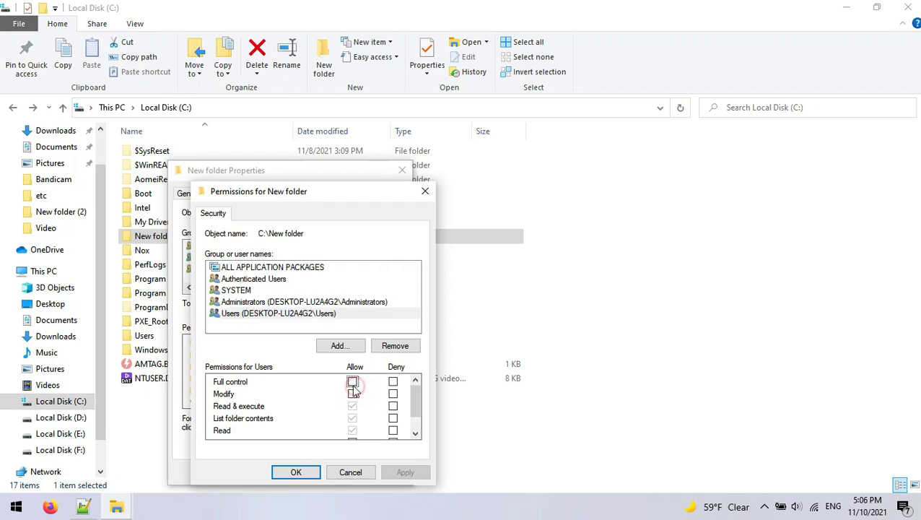
pyautogui.click(353, 390)
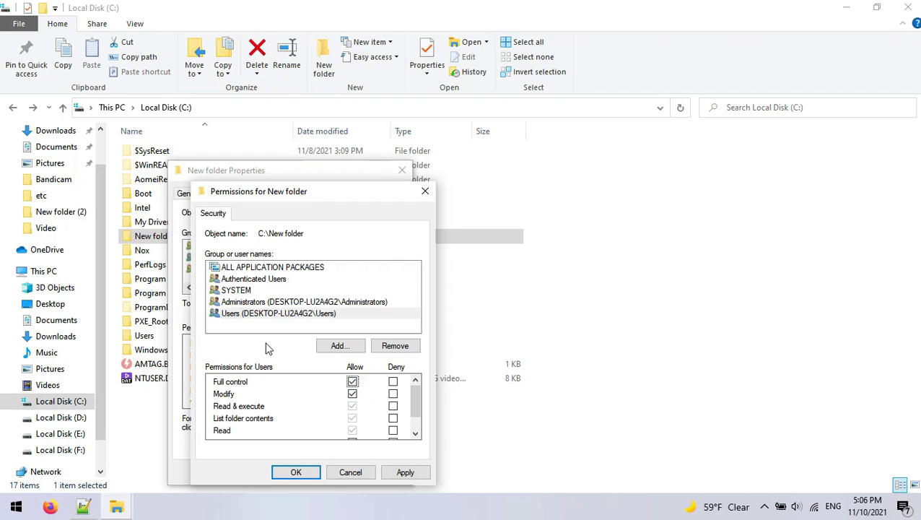
# - Check the allowed permissions of Administrators, SYSTEM, Authenticated Users, ALL APPLICATION PACKAGES and Users for the folder
pyautogui.click(259, 303)
pyautogui.click(235, 291)
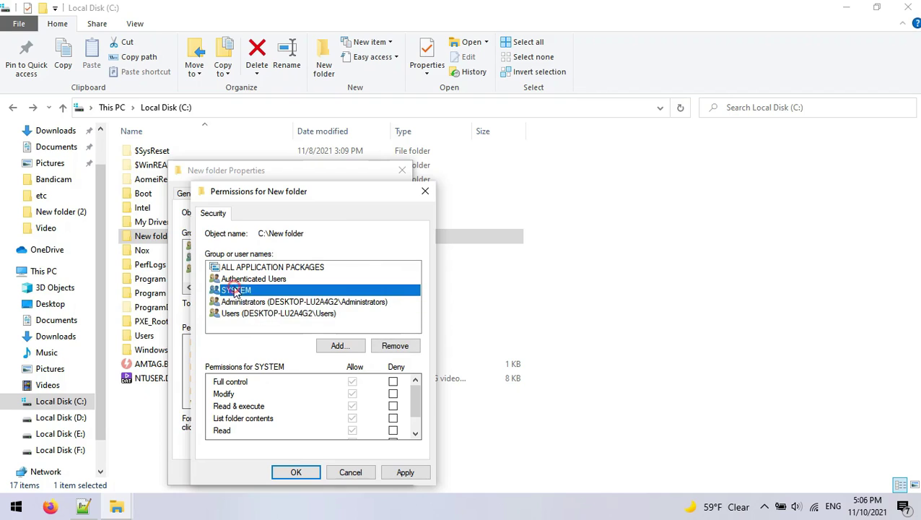
pyautogui.scroll(-1, 332, 393)
pyautogui.click(248, 280)
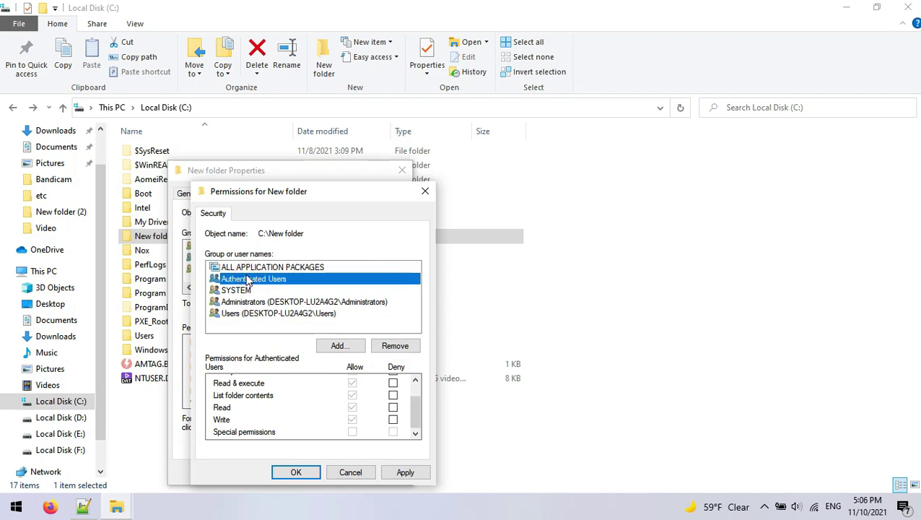
pyautogui.click(270, 267)
pyautogui.click(298, 314)
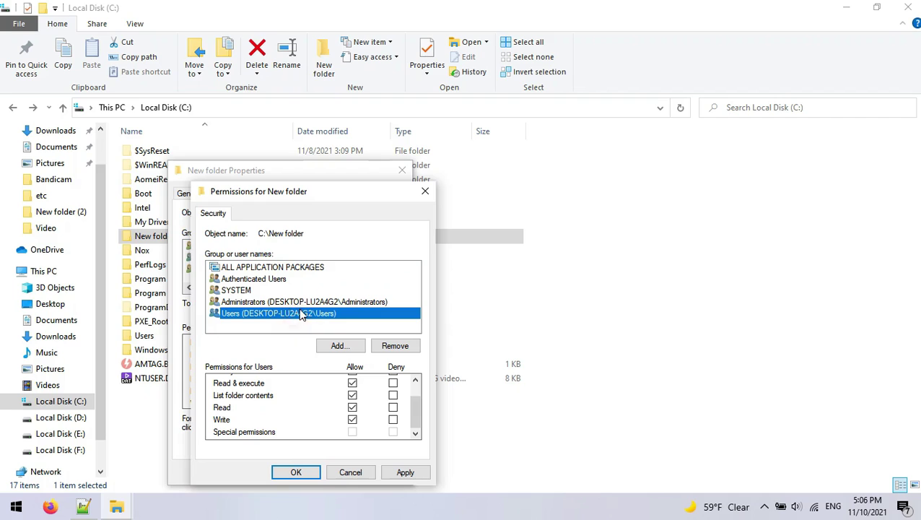
pyautogui.click(307, 303)
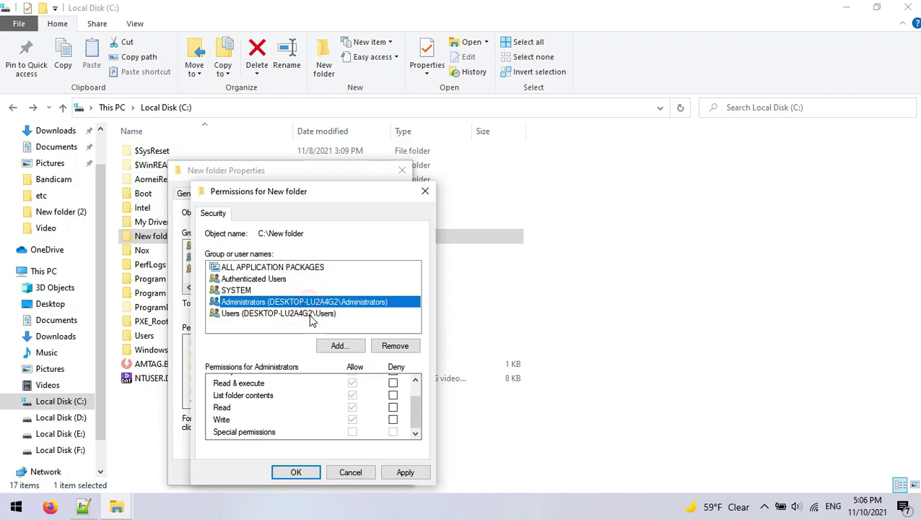
# - Find the personal user account among the computer's users and groups, add it to New folder's permissions and apply the change
pyautogui.click(346, 349)
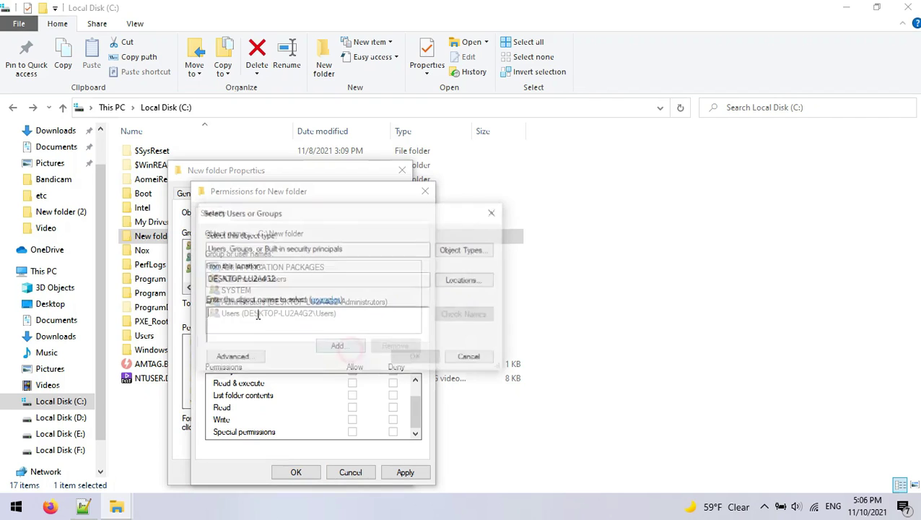
pyautogui.click(242, 359)
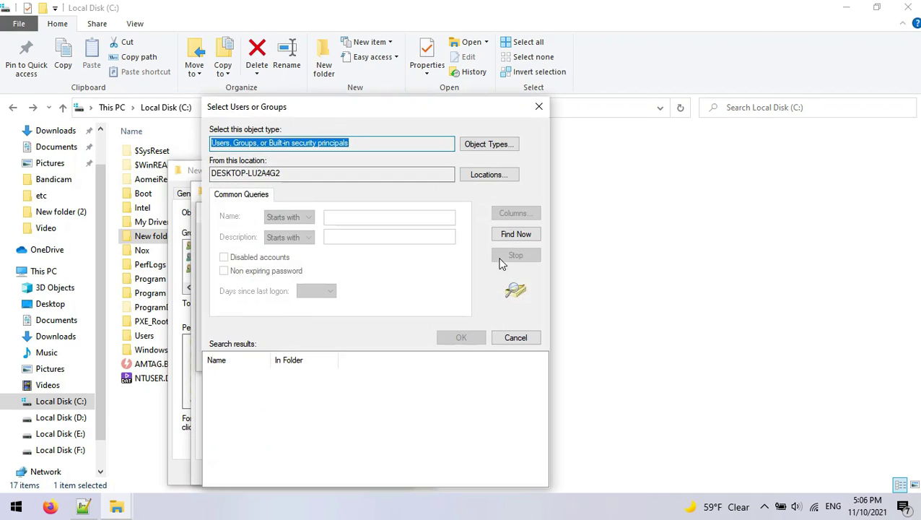
pyautogui.click(521, 235)
pyautogui.scroll(-5, 260, 451)
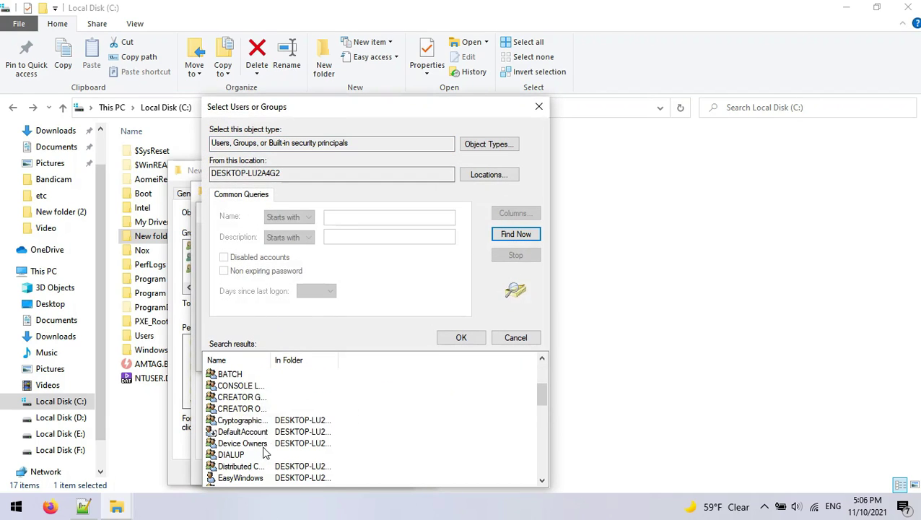
pyautogui.click(237, 467)
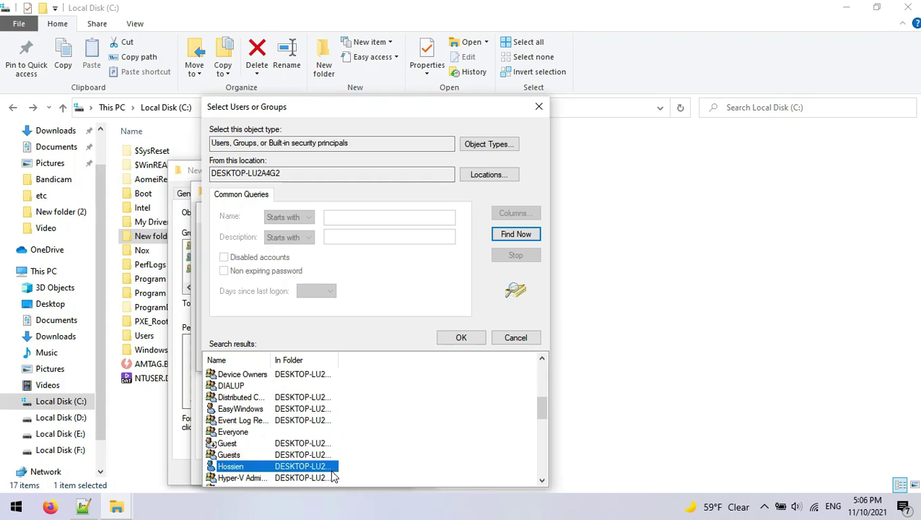
pyautogui.click(473, 337)
pyautogui.click(417, 355)
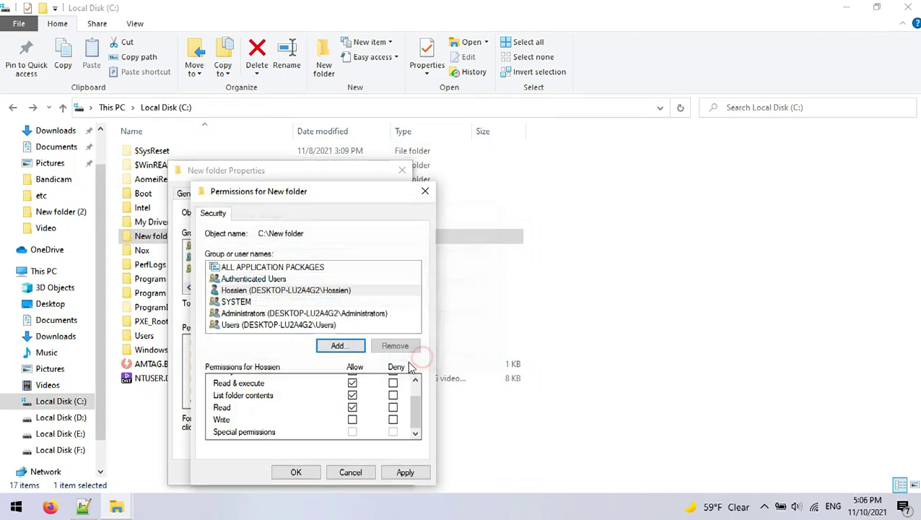
pyautogui.click(405, 472)
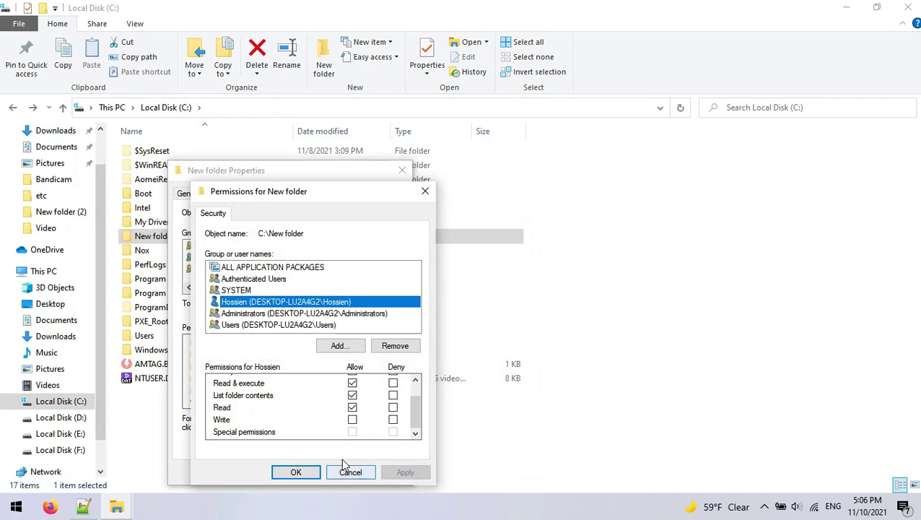
# - Allow the added user account Full control of New folder, apply the permissions and close the folder's properties
pyautogui.scroll(1, 353, 431)
pyautogui.click(352, 394)
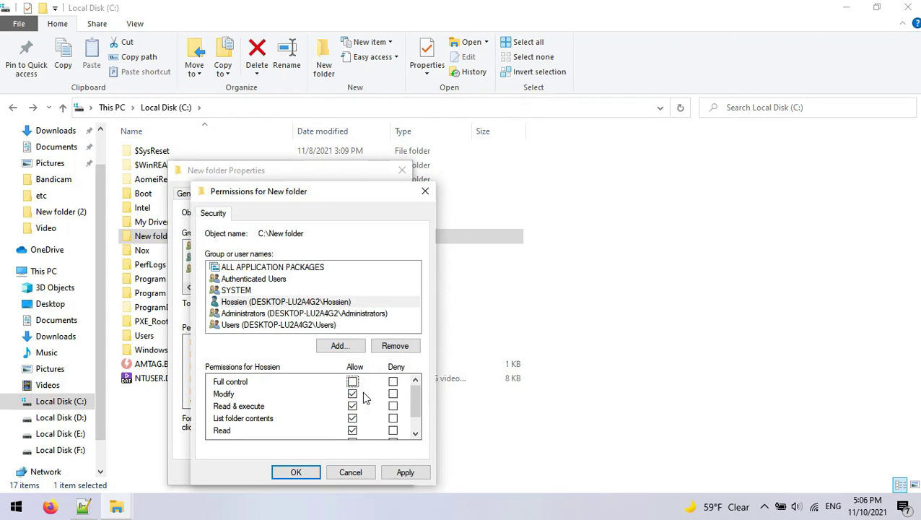
pyautogui.click(242, 303)
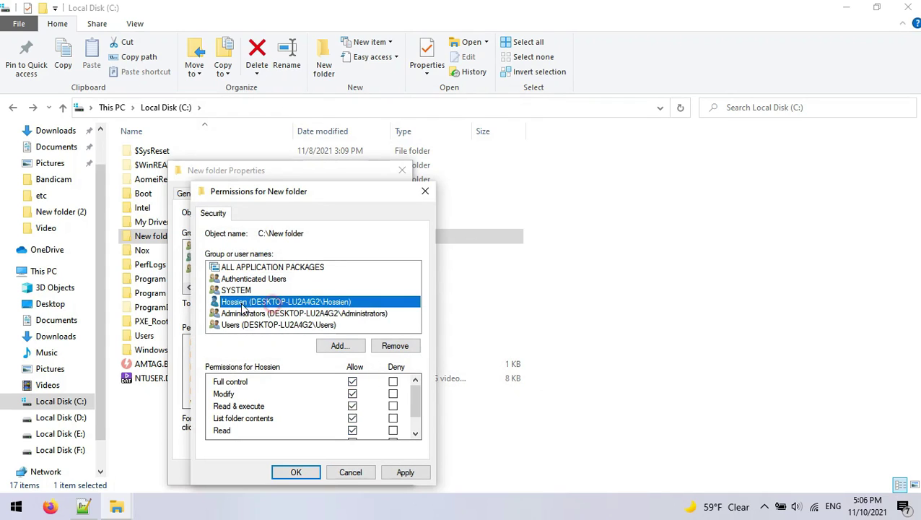
pyautogui.click(400, 473)
pyautogui.click(296, 472)
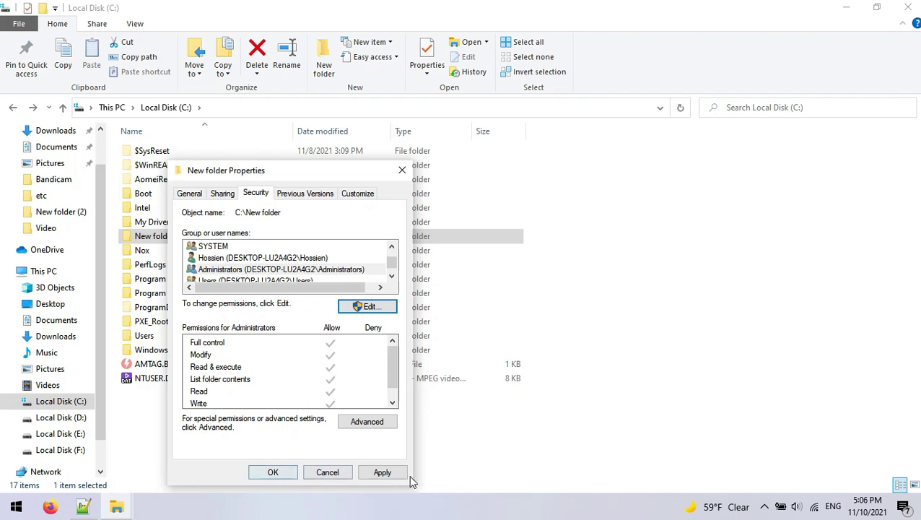
pyautogui.click(380, 472)
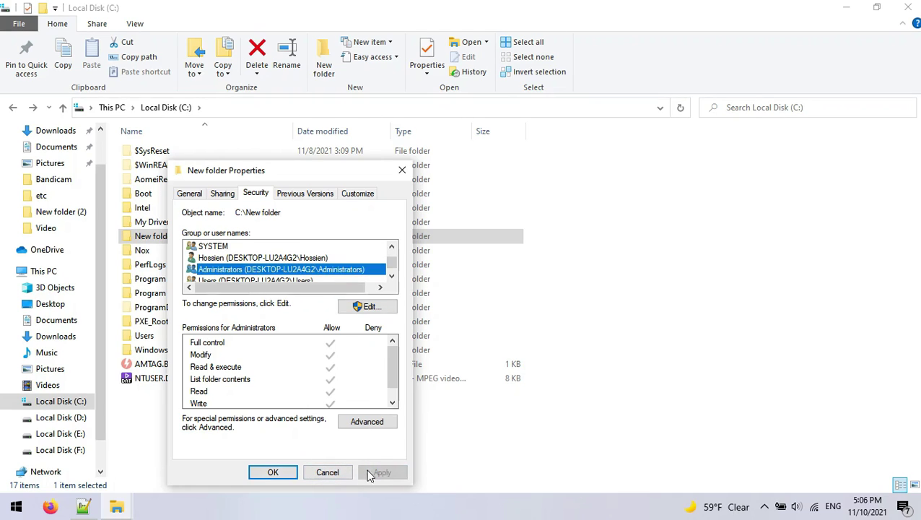
pyautogui.click(297, 472)
pyautogui.click(252, 467)
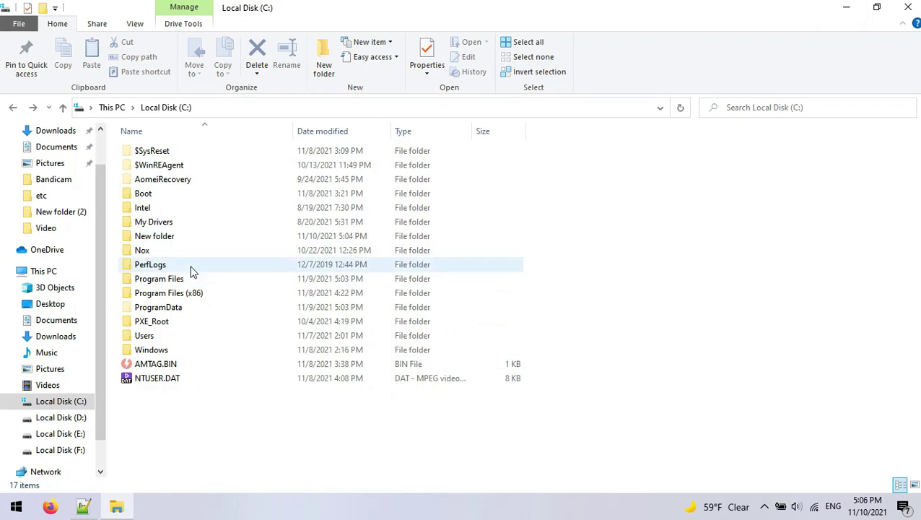
# - Reopen the properties of New folder on drive C and open its advanced security settings
pyautogui.click(161, 240)
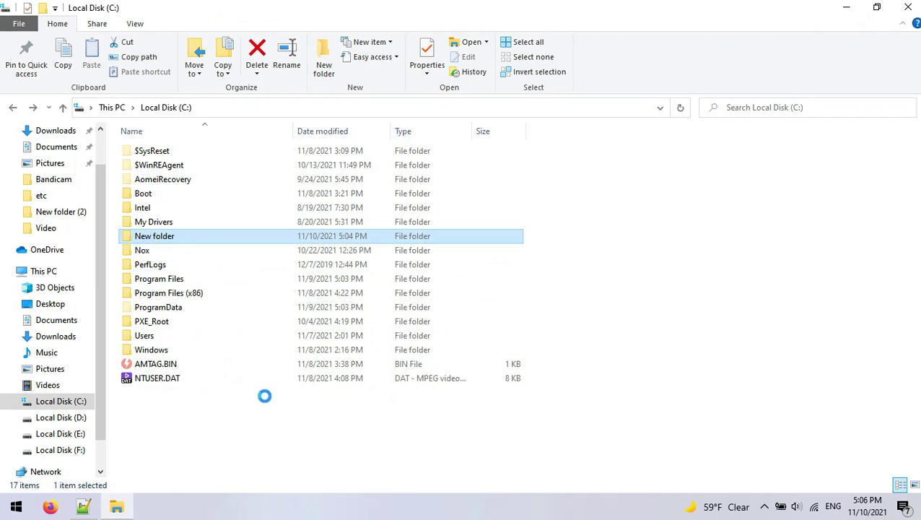
pyautogui.press('Menu')
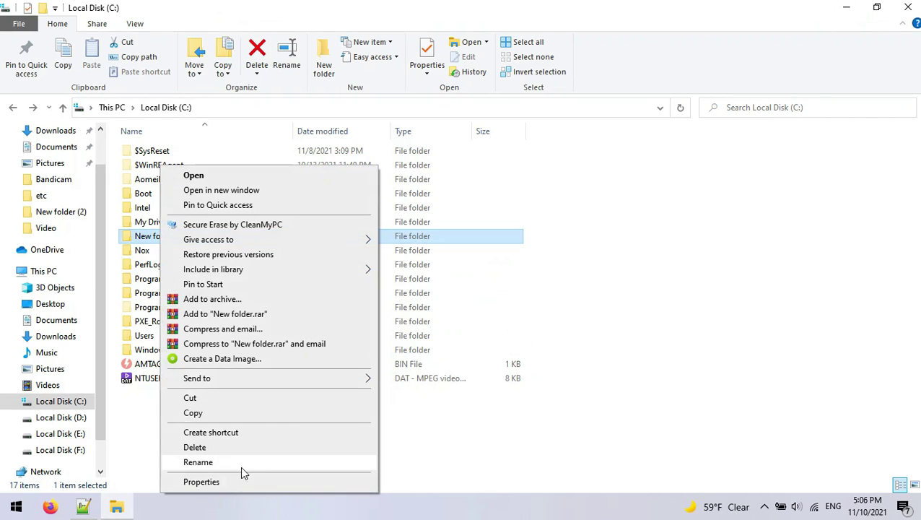
pyautogui.click(226, 482)
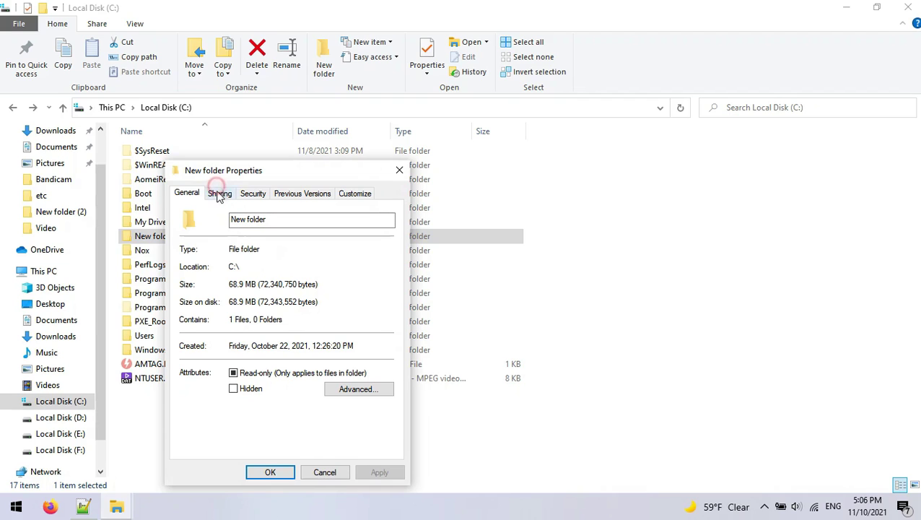
pyautogui.click(218, 192)
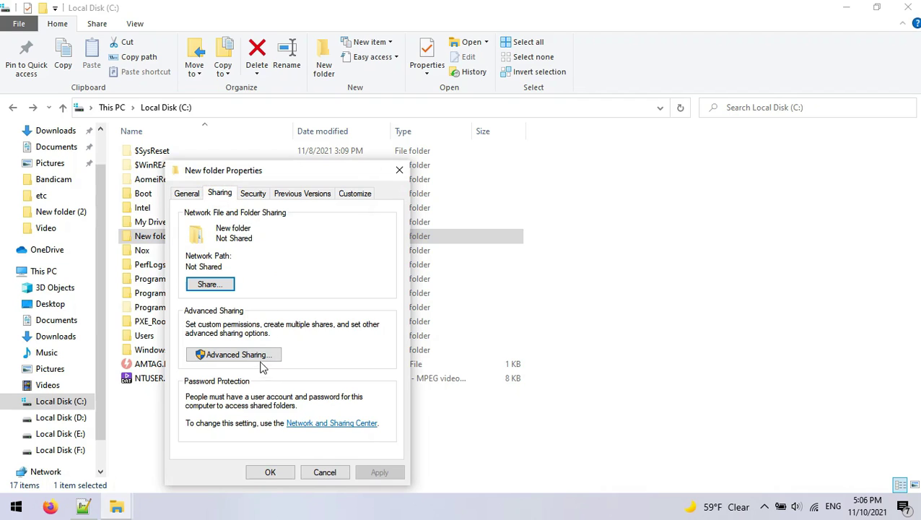
pyautogui.click(253, 196)
pyautogui.scroll(-1, 272, 394)
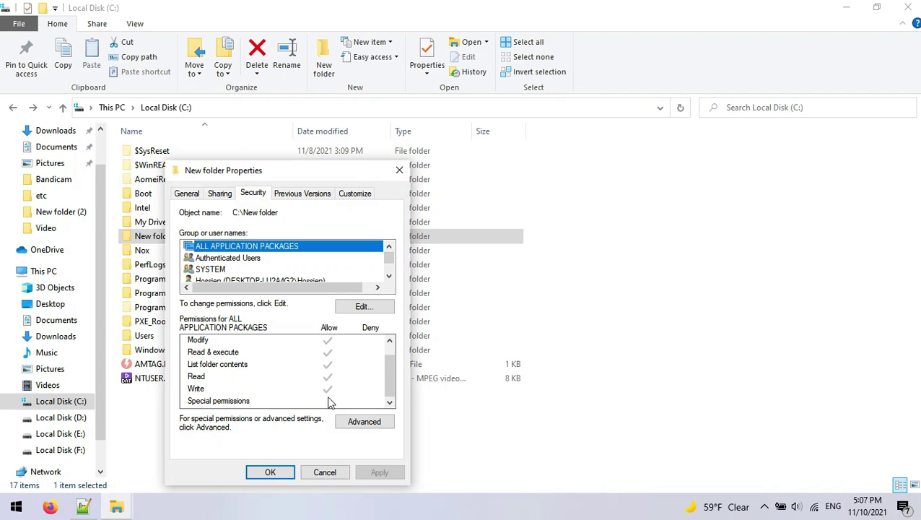
pyautogui.click(364, 421)
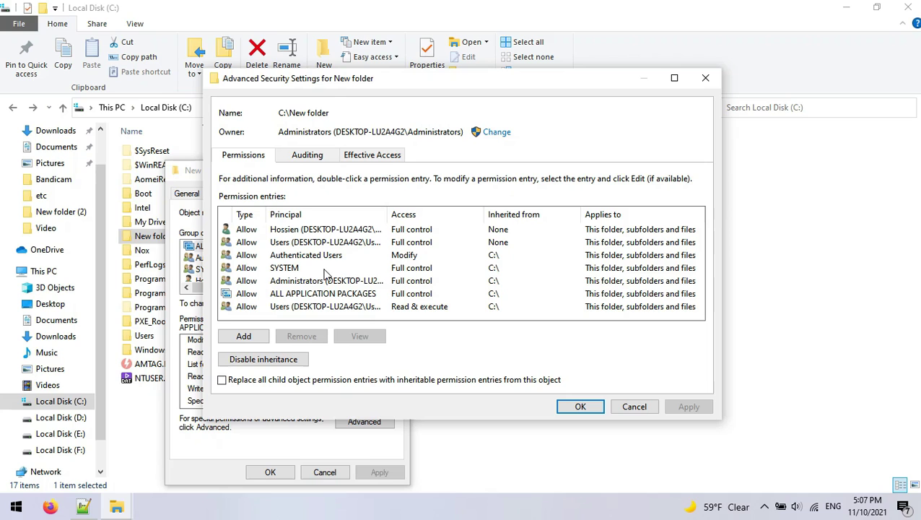
# - Look at the Effective Access settings and start a new auditing entry for New folder
pyautogui.click(310, 155)
pyautogui.click(357, 157)
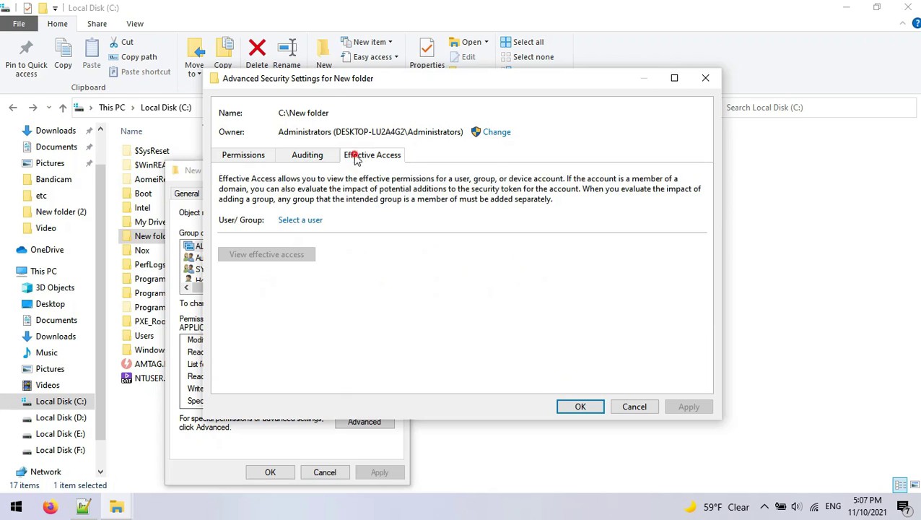
pyautogui.click(306, 155)
pyautogui.click(264, 218)
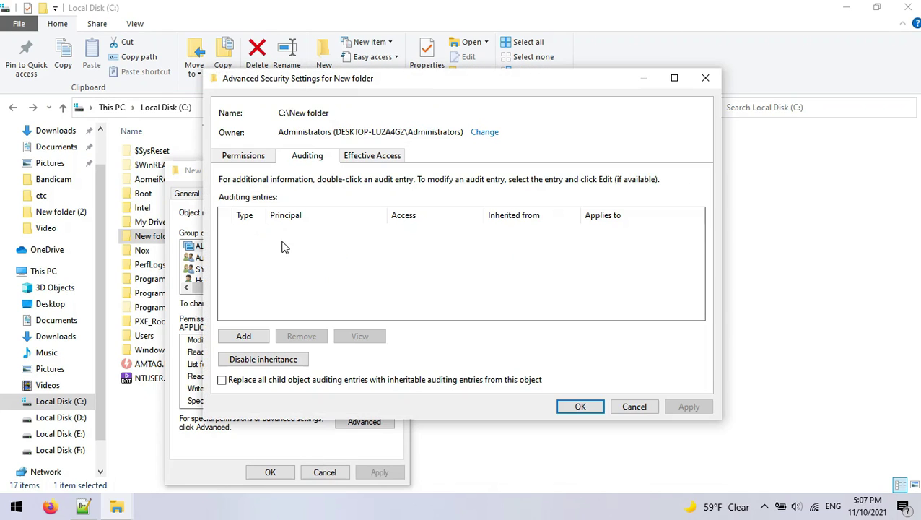
pyautogui.click(244, 336)
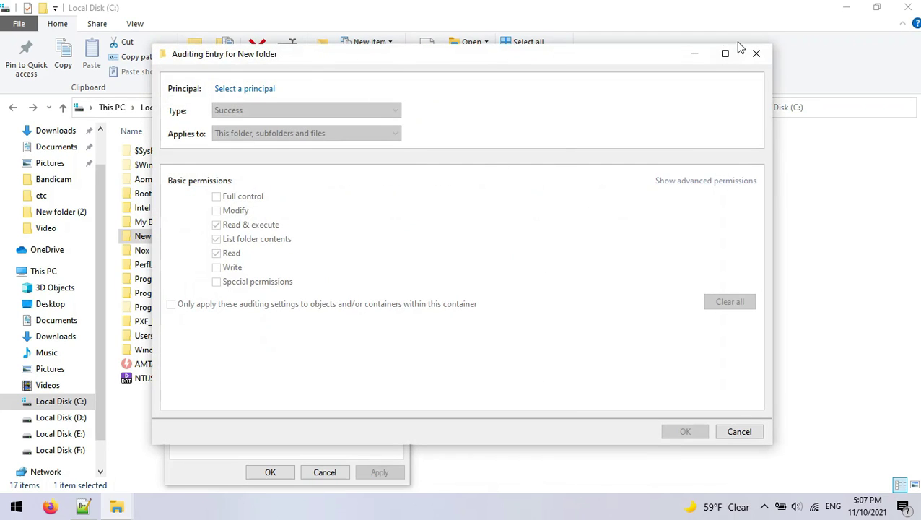
# - Find the personal user account on this computer and set it as the principal of the auditing entry
pyautogui.click(241, 90)
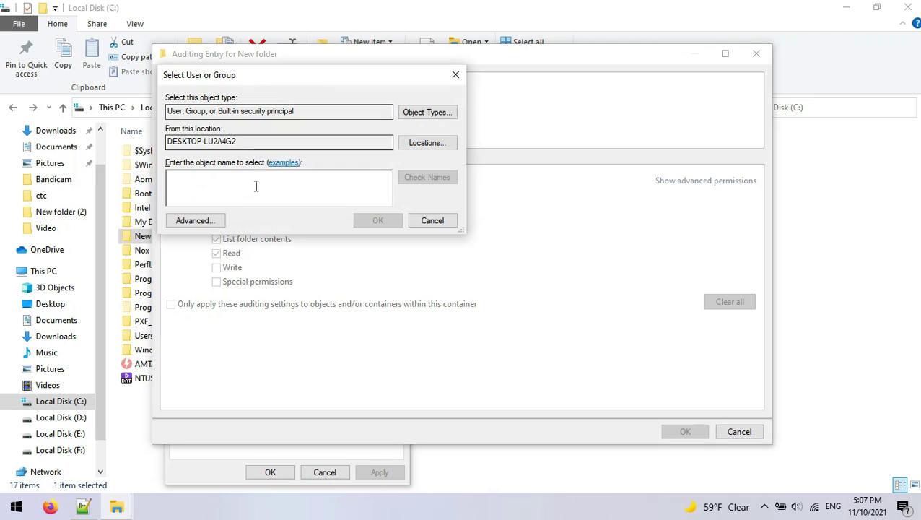
pyautogui.click(208, 221)
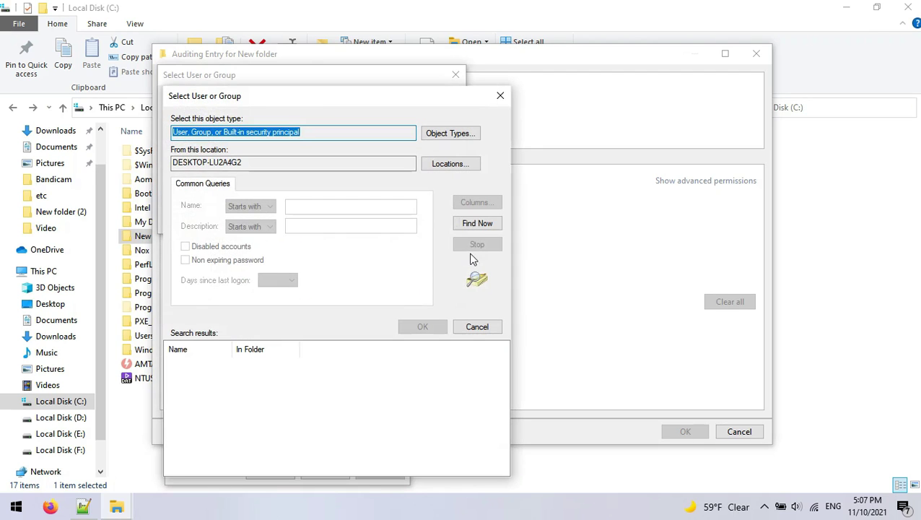
pyautogui.click(477, 223)
pyautogui.scroll(-5, 227, 429)
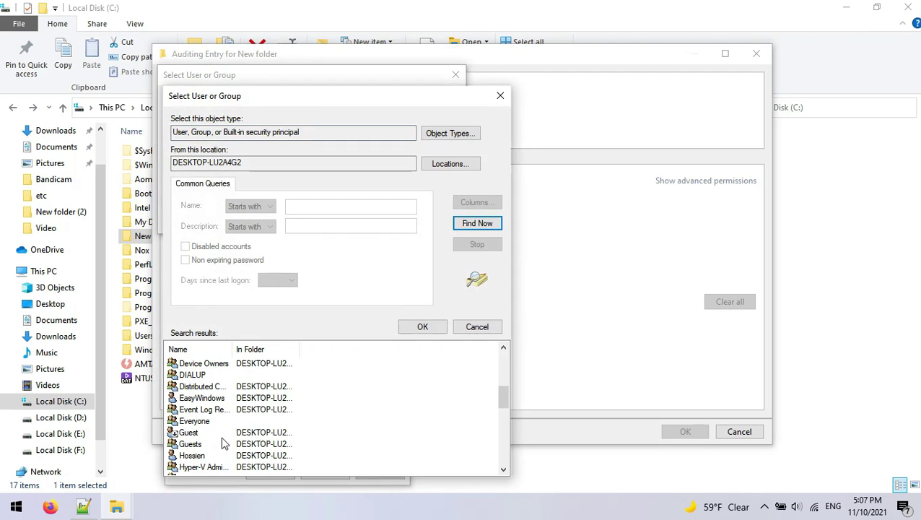
pyautogui.click(185, 456)
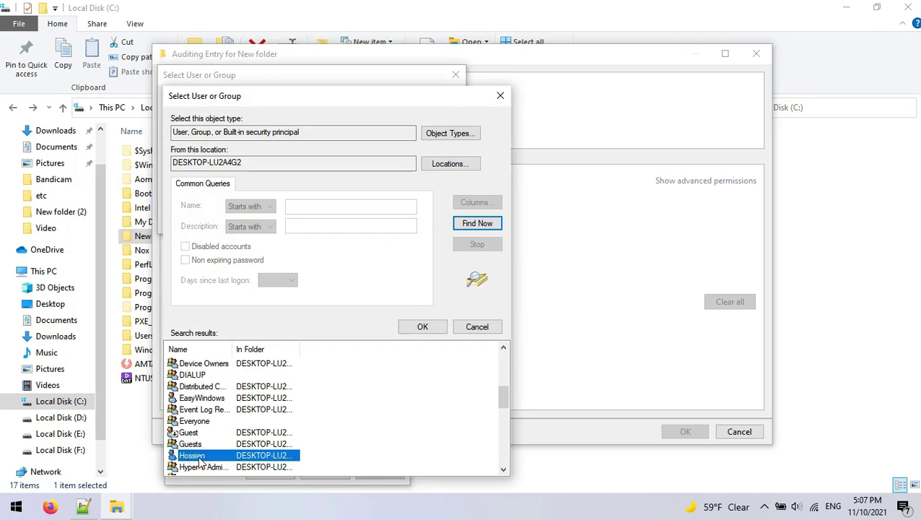
pyautogui.doubleClick(195, 457)
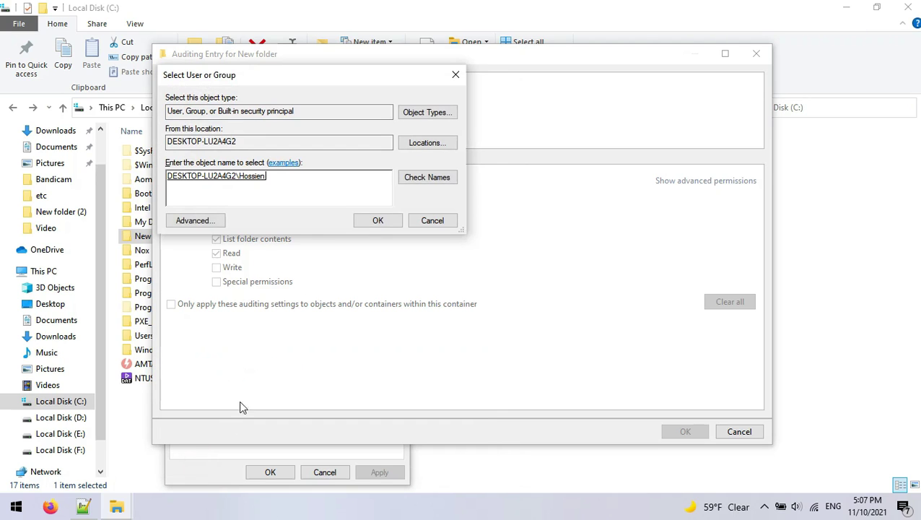
pyautogui.click(376, 220)
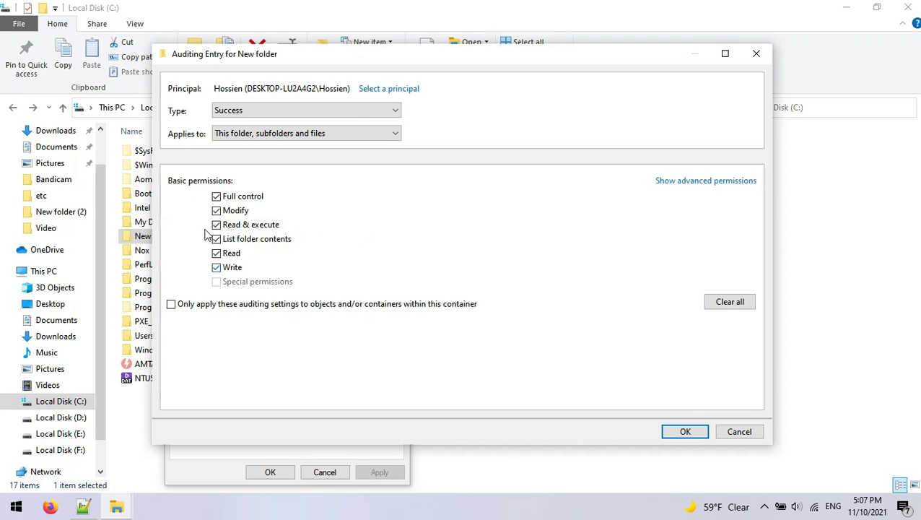
# - Complete the auditing entry with Full control, apply it and close the advanced security settings and folder properties
pyautogui.click(689, 435)
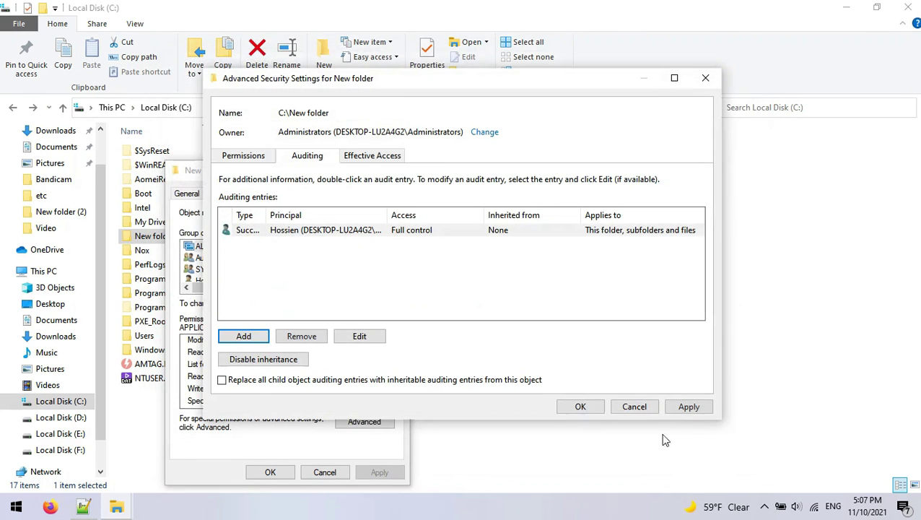
pyautogui.click(684, 406)
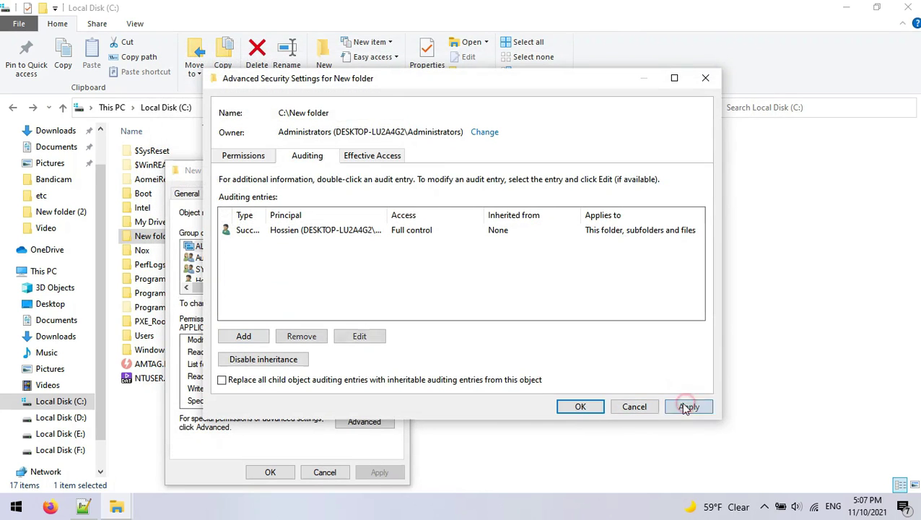
pyautogui.click(580, 407)
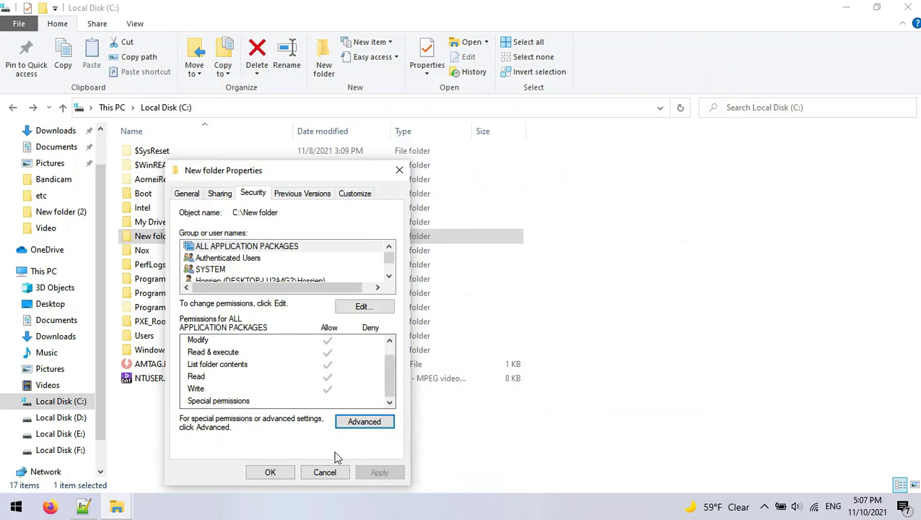
pyautogui.click(270, 471)
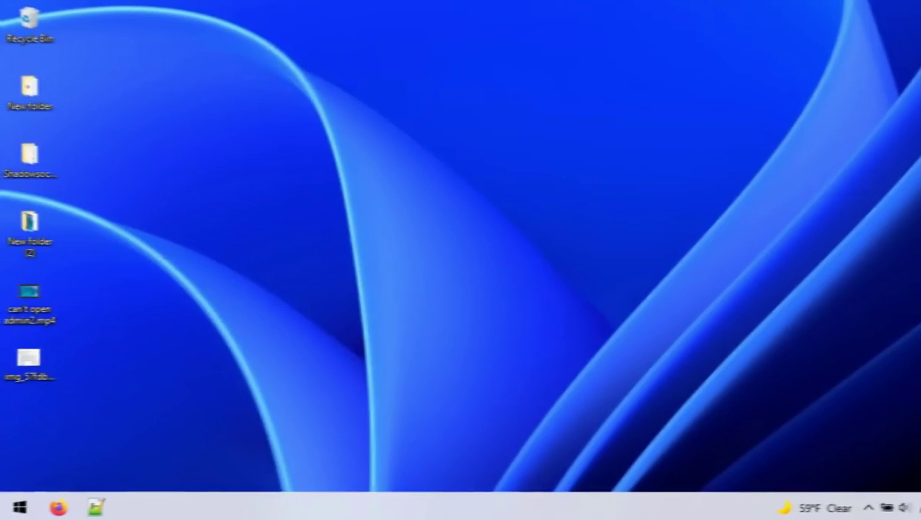
# - Switch to Computer Management and open the Groups list under Local Users and Groups
pyautogui.press('super')
pyautogui.write('compu')
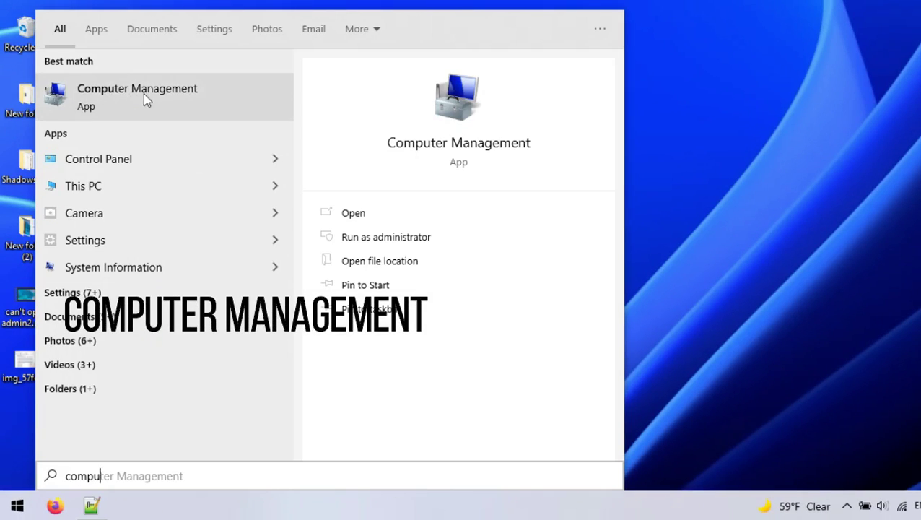
pyautogui.click(142, 93)
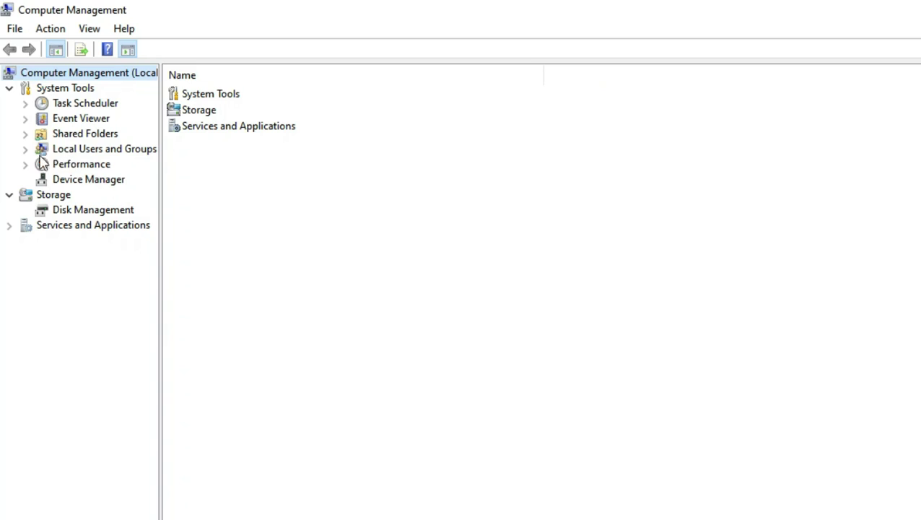
pyautogui.click(88, 149)
pyautogui.click(25, 148)
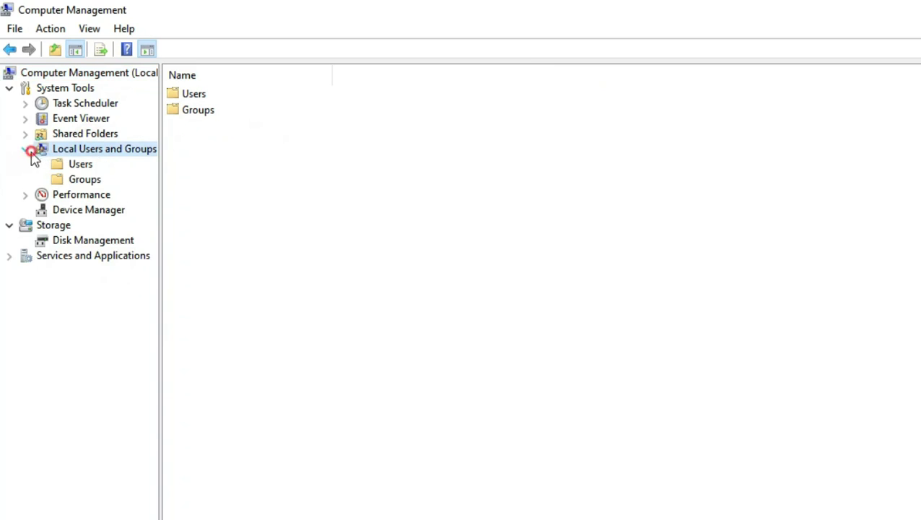
pyautogui.click(200, 114)
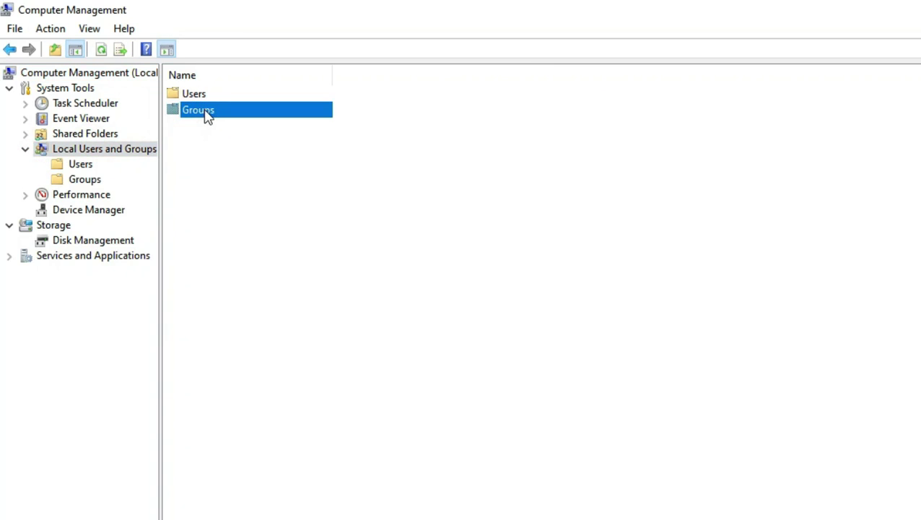
pyautogui.doubleClick(202, 116)
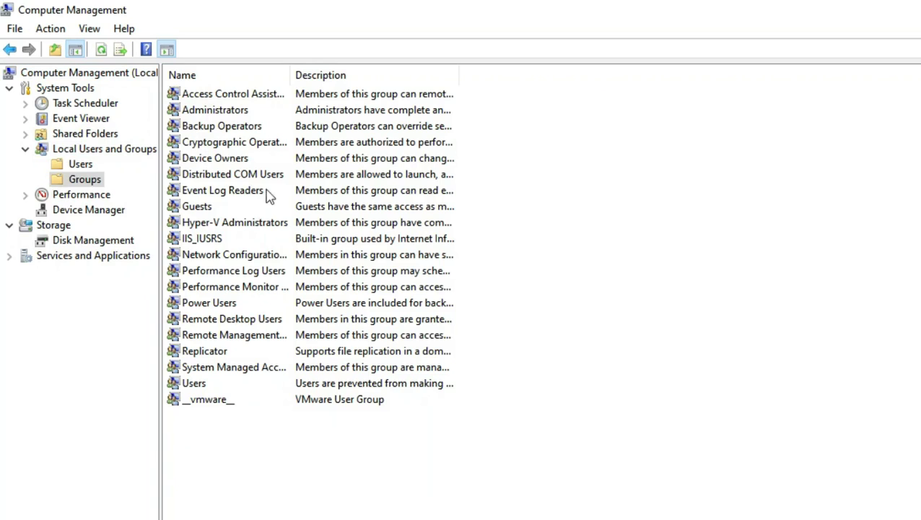
# - Open the Administrators group's properties and check which accounts are listed as its members
pyautogui.click(211, 110)
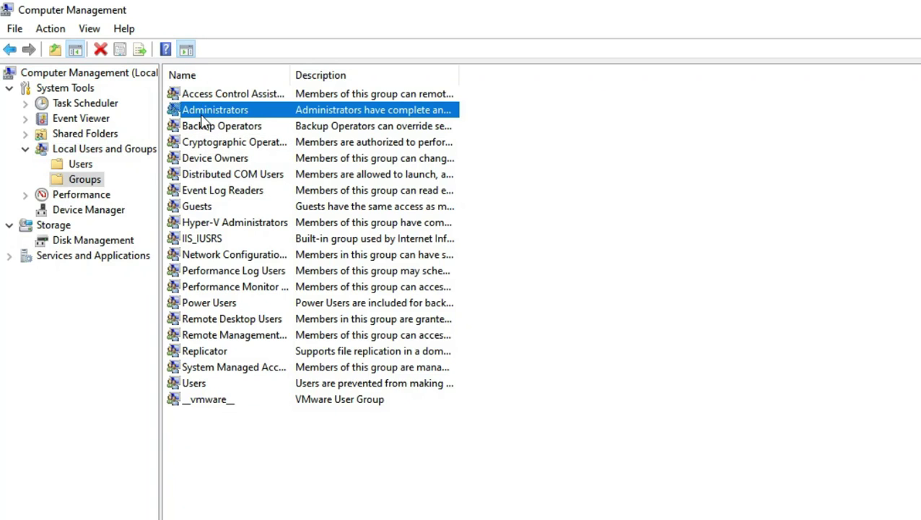
pyautogui.doubleClick(202, 112)
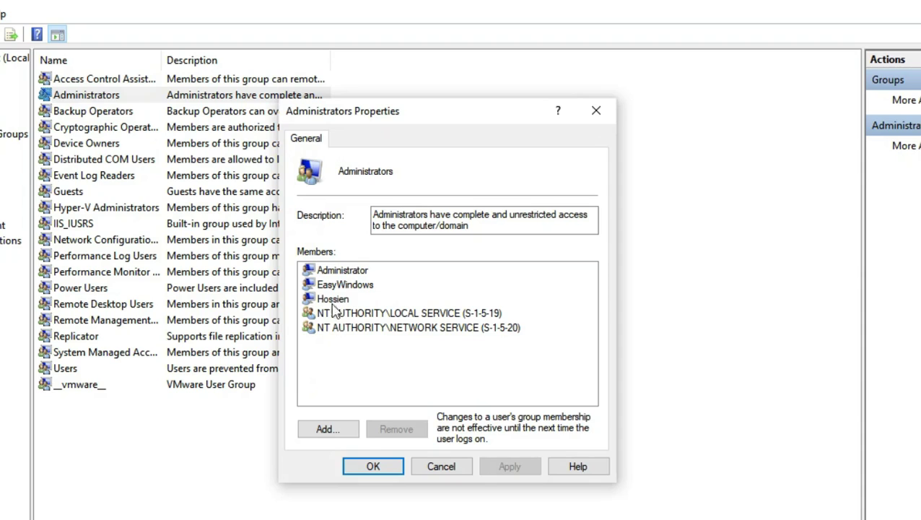
pyautogui.click(332, 299)
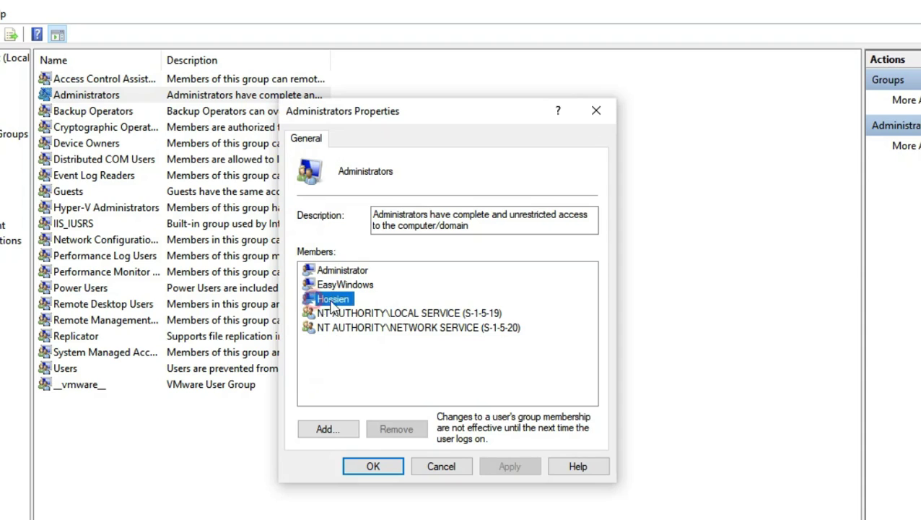
pyautogui.click(345, 285)
pyautogui.click(335, 345)
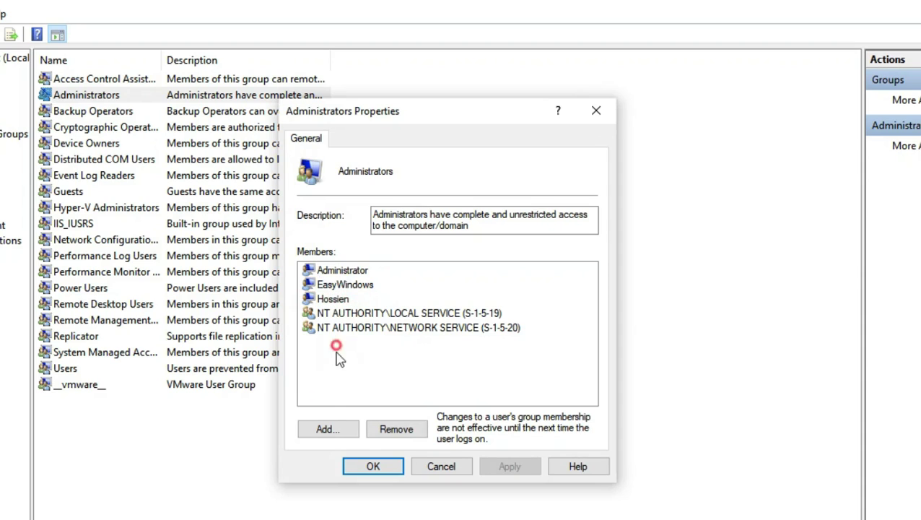
# - Try to add the personal user account from this computer to the Administrators group, and close the group's properties
pyautogui.click(329, 429)
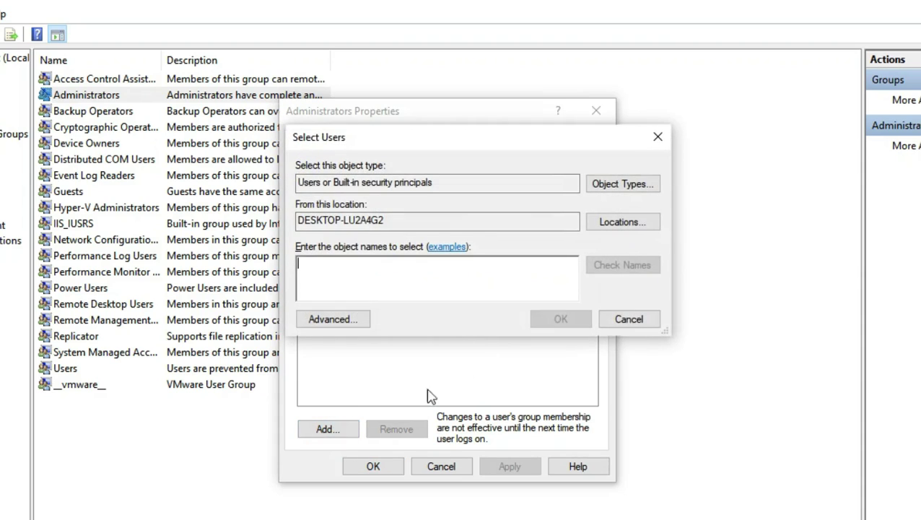
pyautogui.click(332, 320)
pyautogui.click(639, 207)
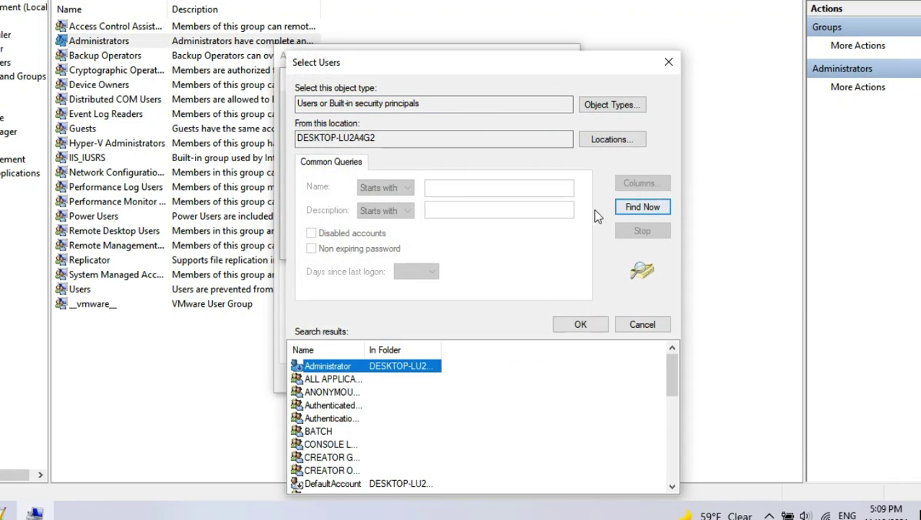
pyautogui.scroll(-1, 384, 430)
pyautogui.scroll(-2, 384, 431)
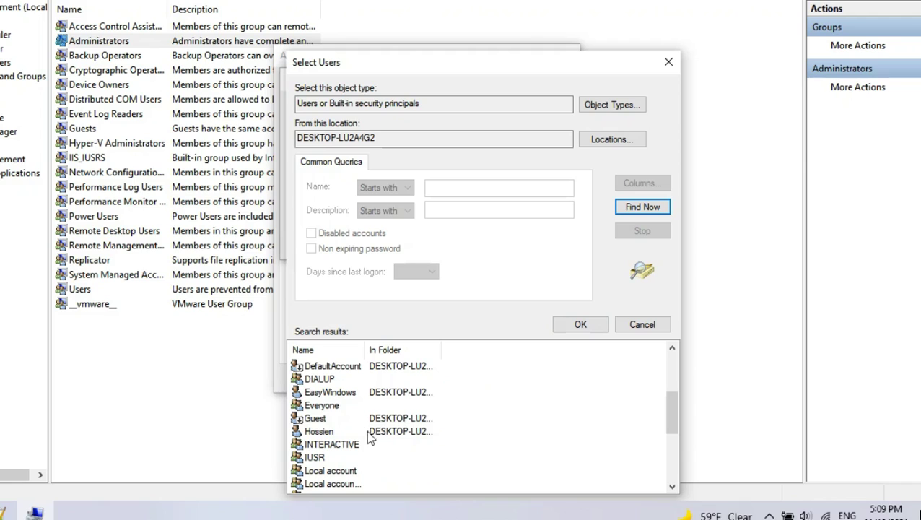
pyautogui.scroll(-1, 329, 426)
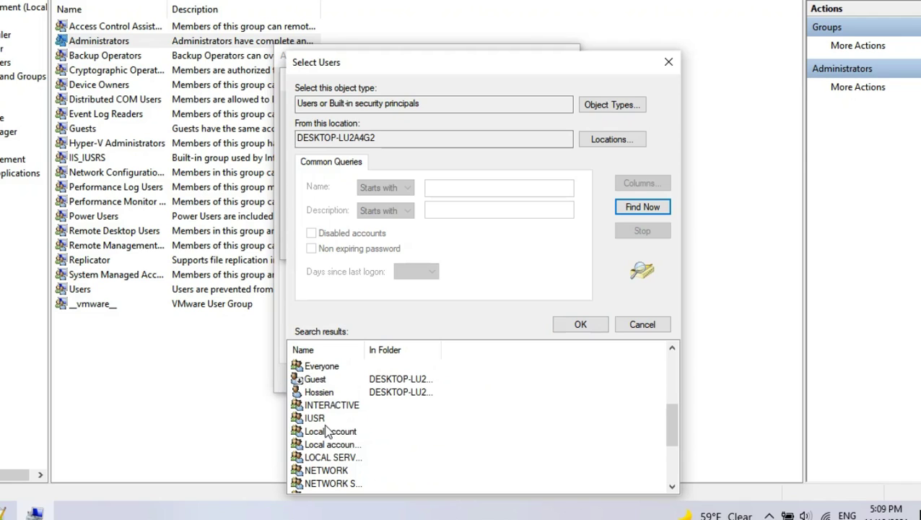
pyautogui.click(319, 392)
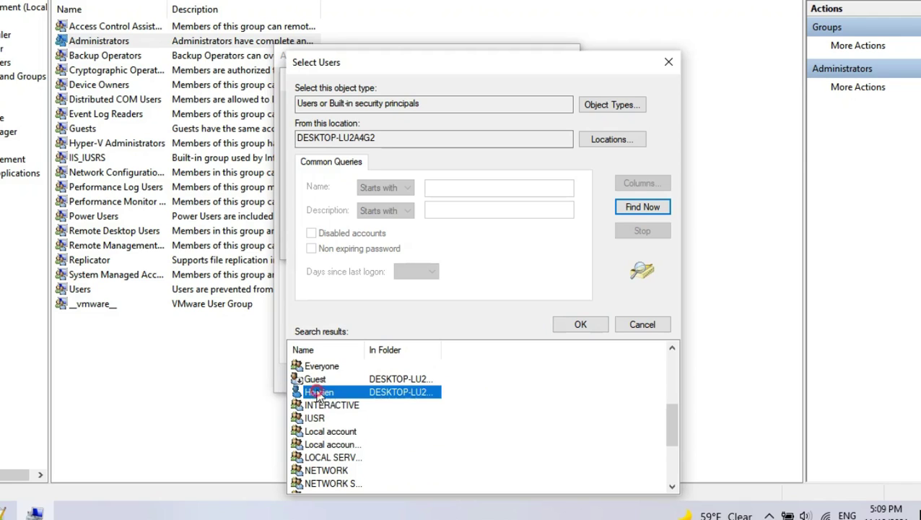
pyautogui.doubleClick(353, 392)
pyautogui.click(531, 242)
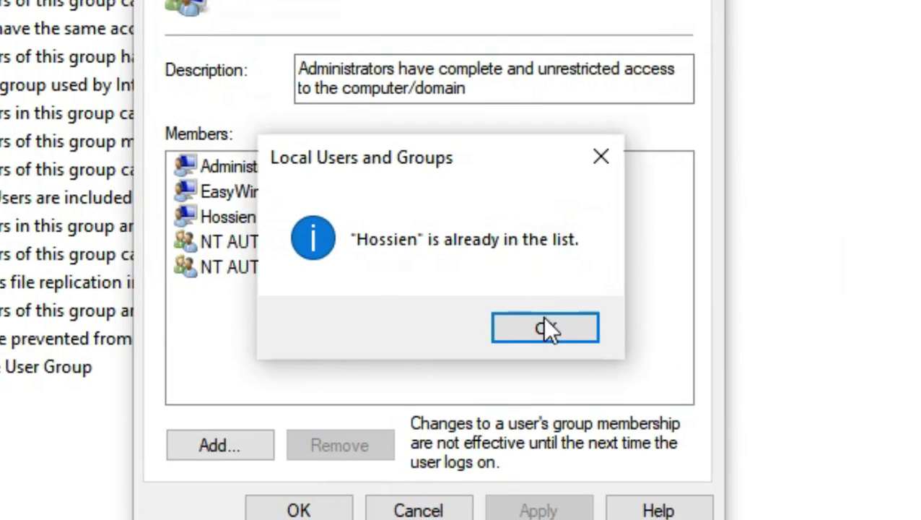
pyautogui.click(546, 329)
pyautogui.click(369, 358)
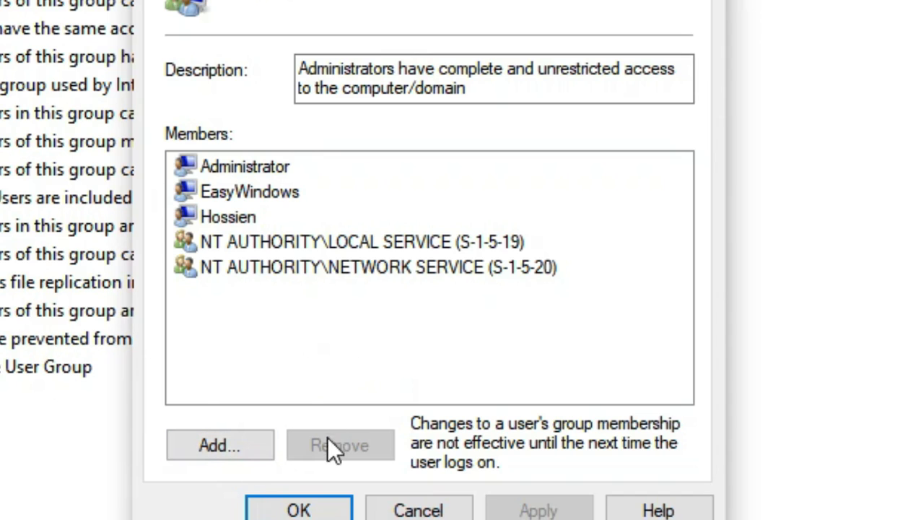
pyautogui.click(299, 510)
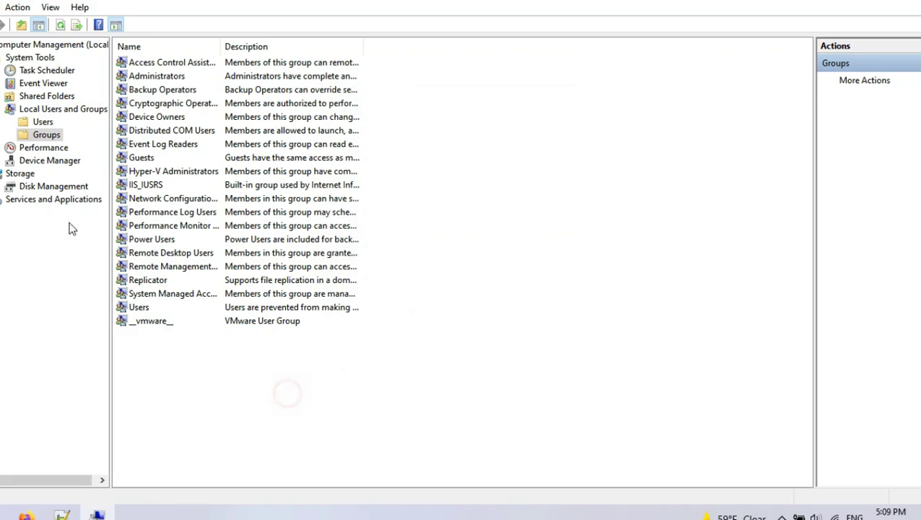
# - Open the personal account's properties from the Users list and check its group memberships
pyautogui.click(24, 125)
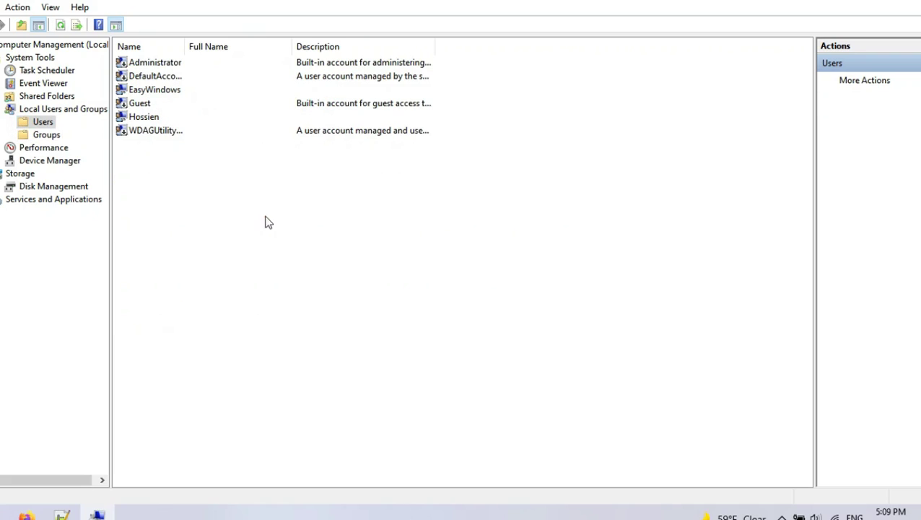
pyautogui.click(141, 119)
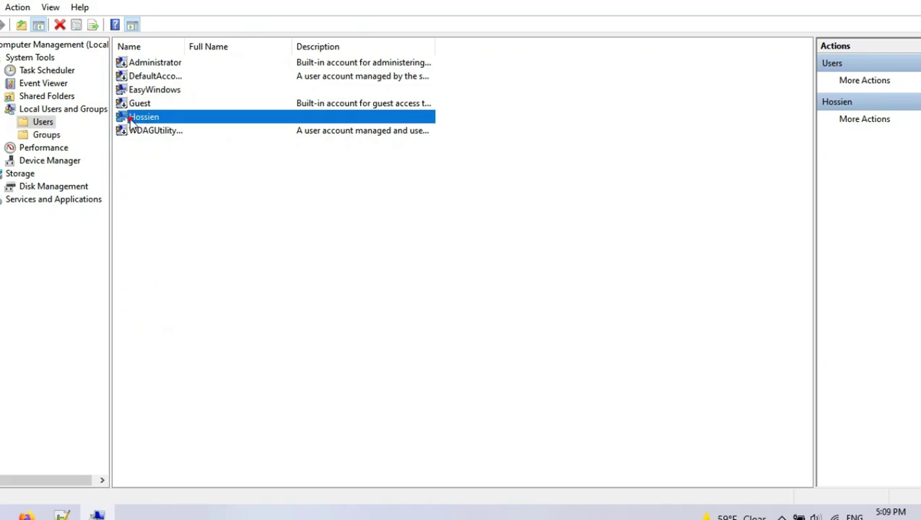
pyautogui.doubleClick(130, 119)
pyautogui.click(383, 114)
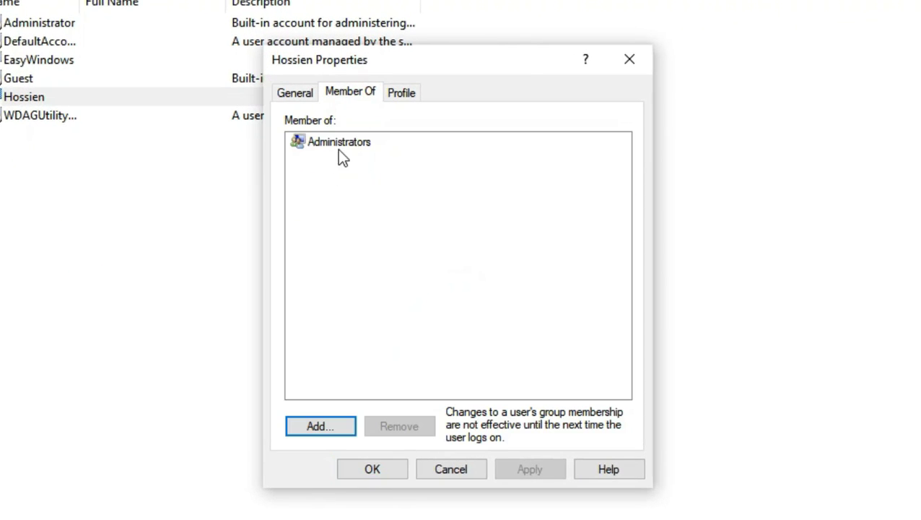
pyautogui.click(319, 144)
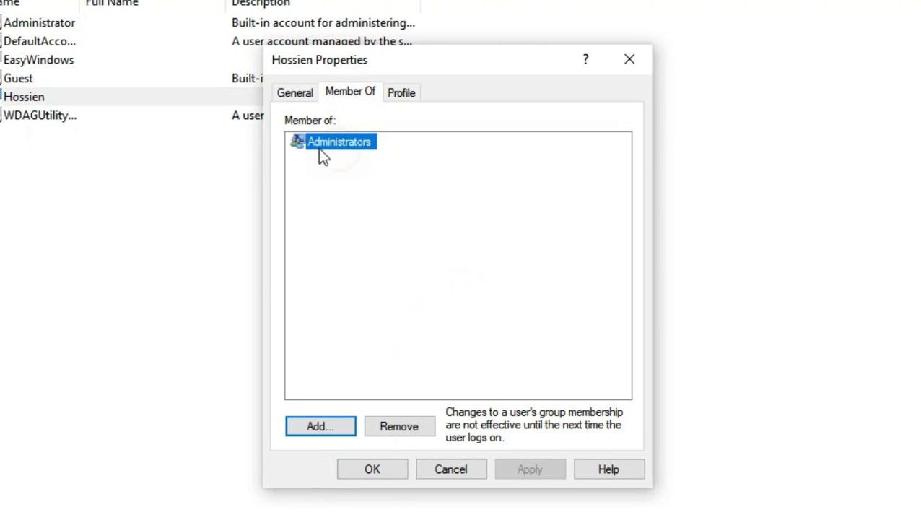
# - Find the Administrators group on this computer and try to add it to the personal account's group memberships
pyautogui.click(352, 425)
pyautogui.click(327, 306)
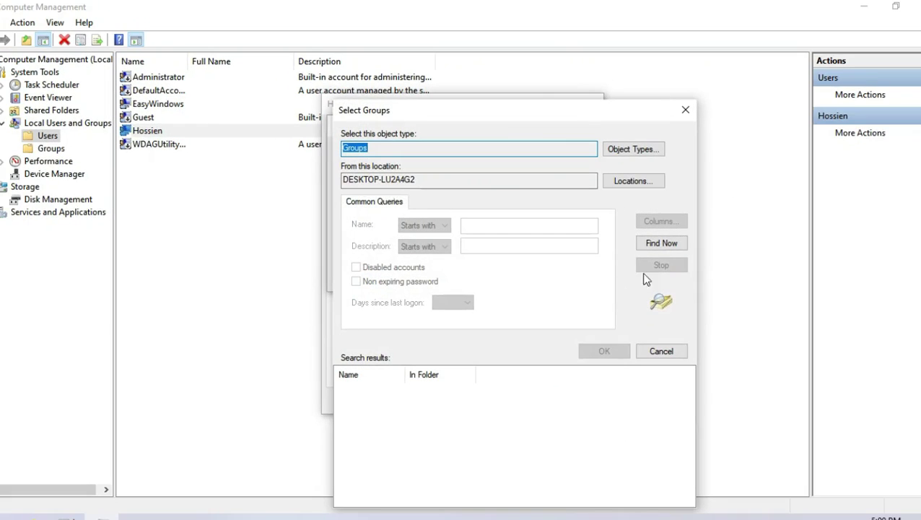
pyautogui.click(669, 248)
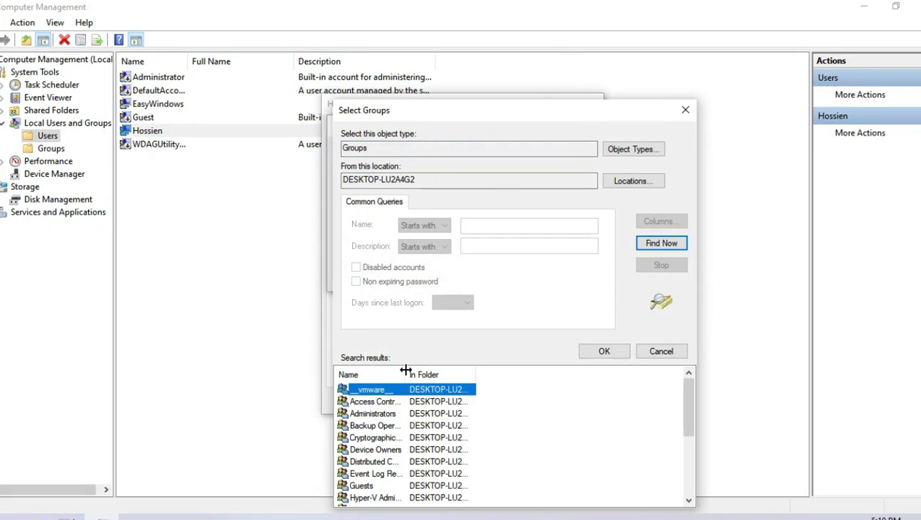
pyautogui.moveTo(407, 370); pyautogui.dragTo(516, 370)
pyautogui.click(375, 413)
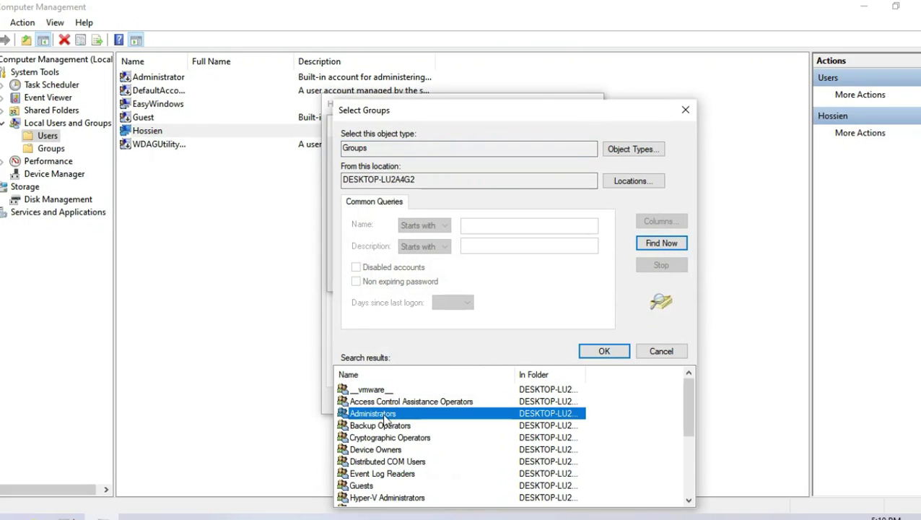
pyautogui.scroll(-1, 386, 420)
pyautogui.scroll(1, 389, 421)
pyautogui.doubleClick(364, 411)
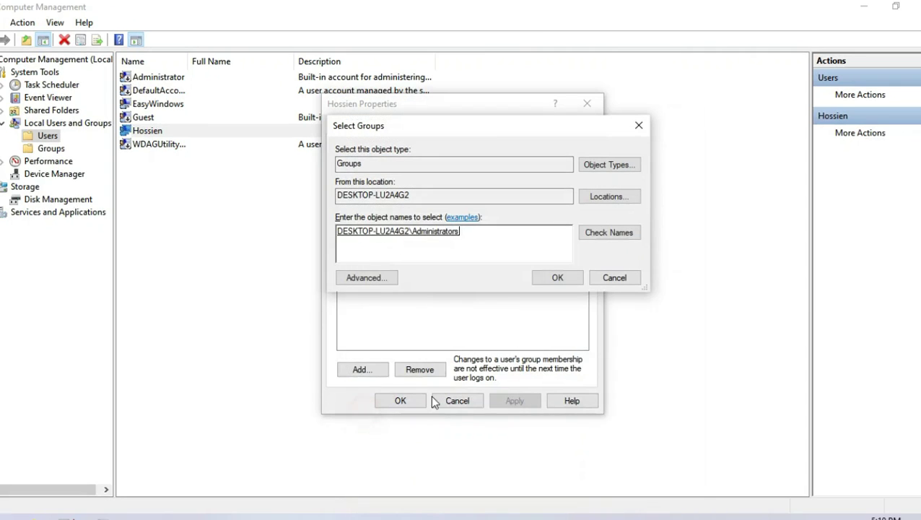
pyautogui.click(561, 282)
pyautogui.click(524, 316)
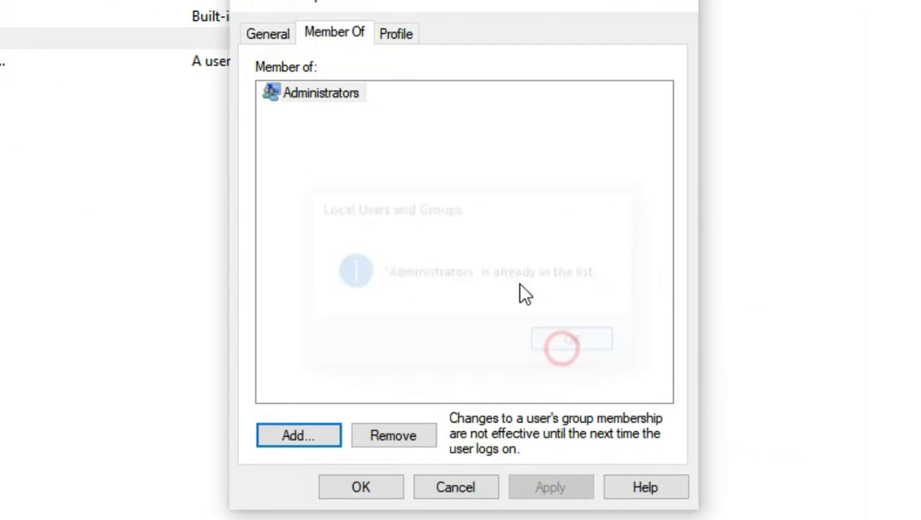
# - Look at the personal account's profile and general settings, and close its properties
pyautogui.click(396, 34)
pyautogui.click(285, 34)
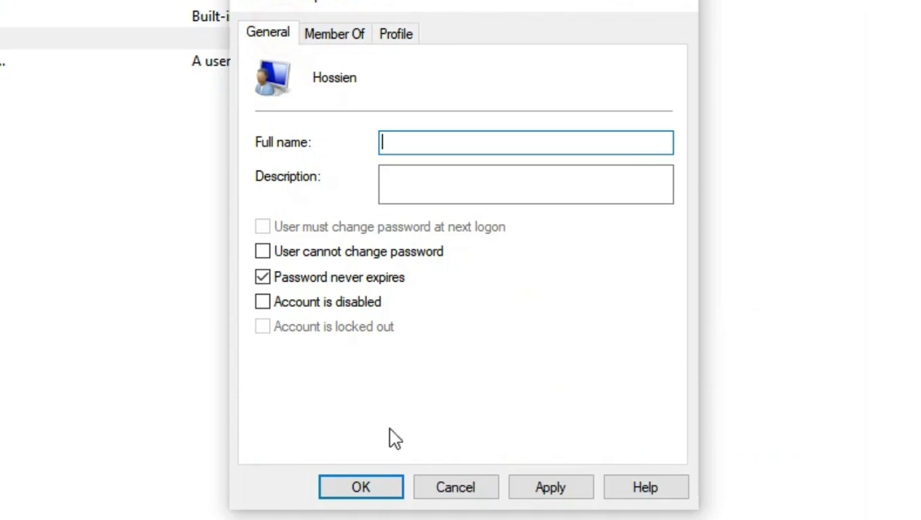
pyautogui.click(364, 489)
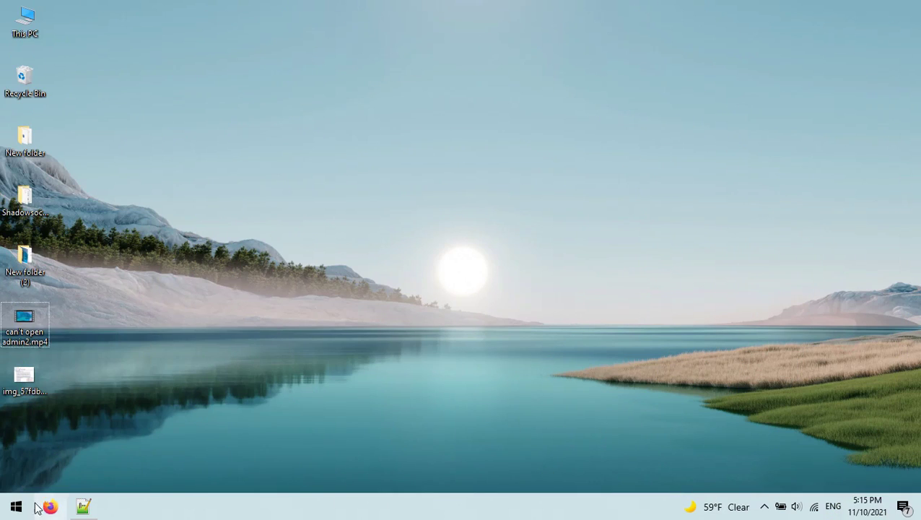
# - Run "net user administrator /active" in a Command Prompt opened as administrator, and close the console
pyautogui.click(22, 507)
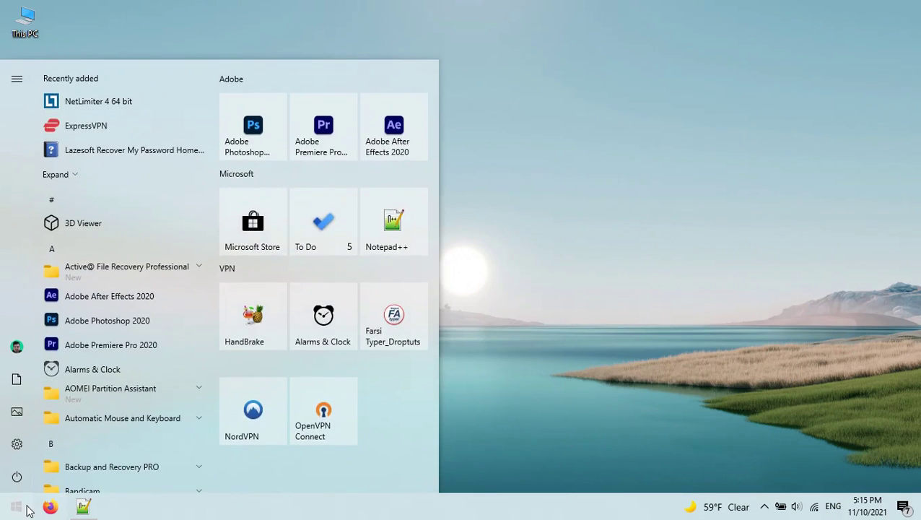
pyautogui.write('cmd')
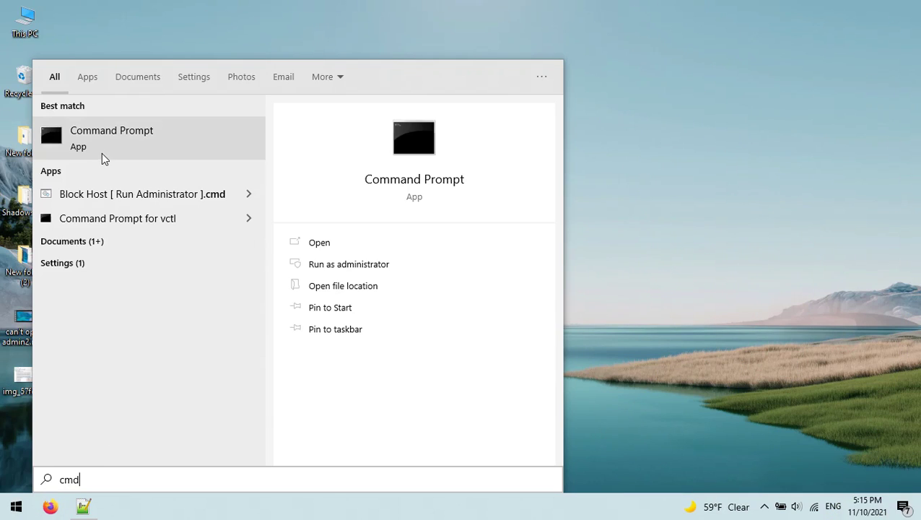
pyautogui.click(347, 264)
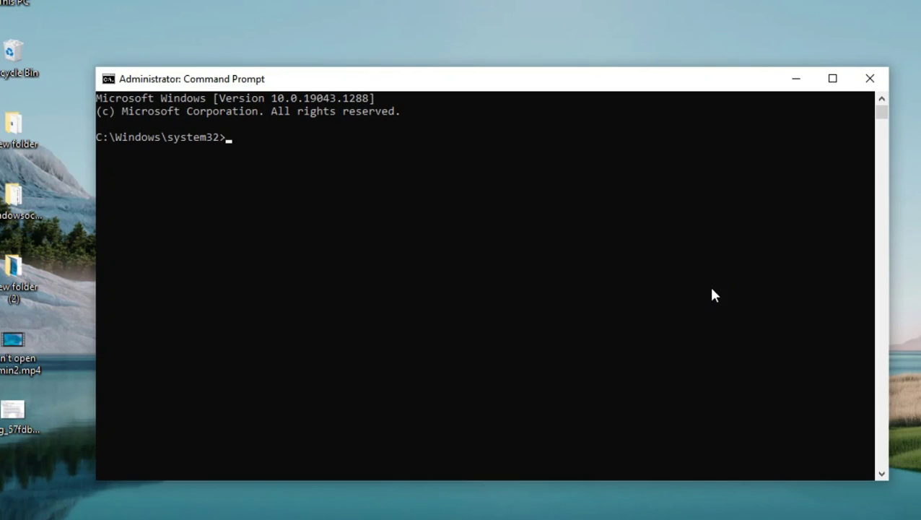
pyautogui.rightClick(285, 284)
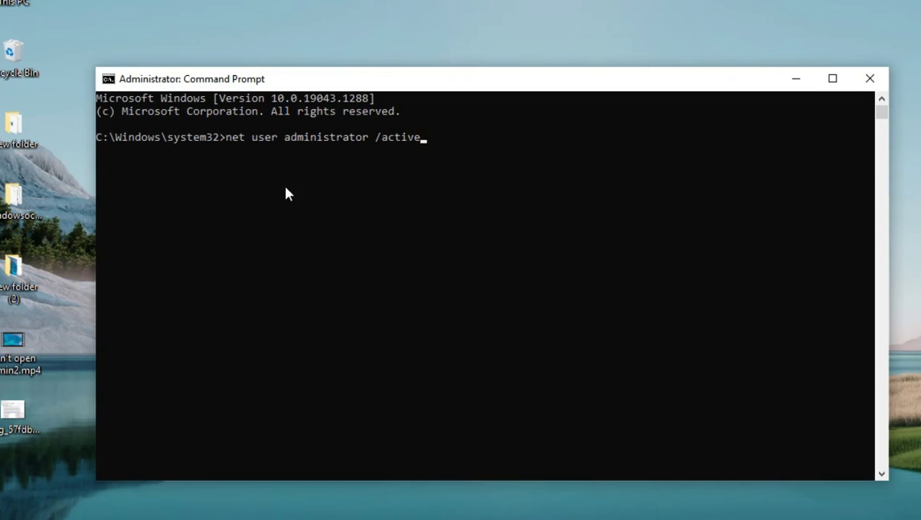
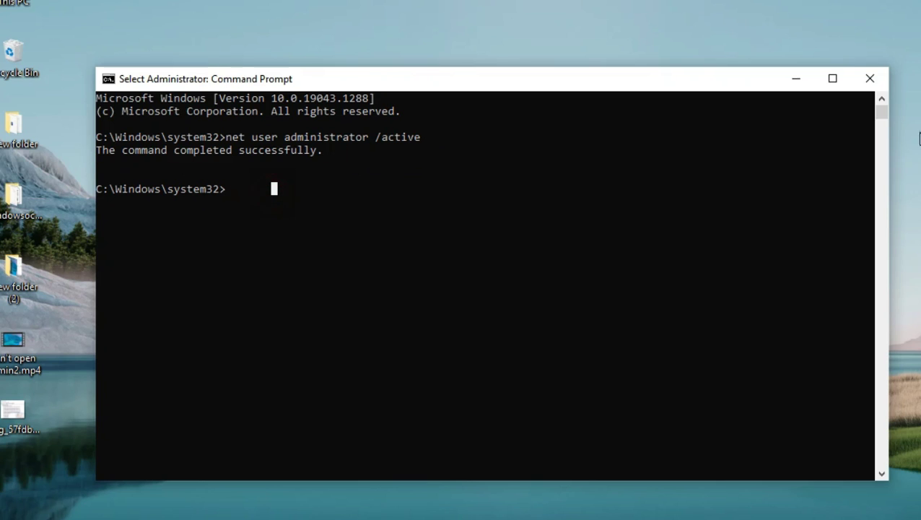
pyautogui.click(868, 85)
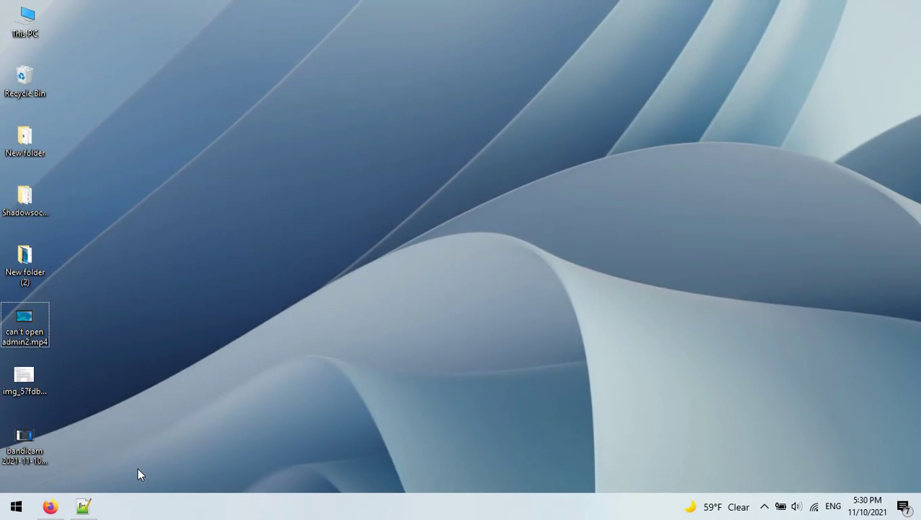
# - Open a Command Prompt as administrator and enter "cd /users/Your_Username" without running it
pyautogui.press('super')
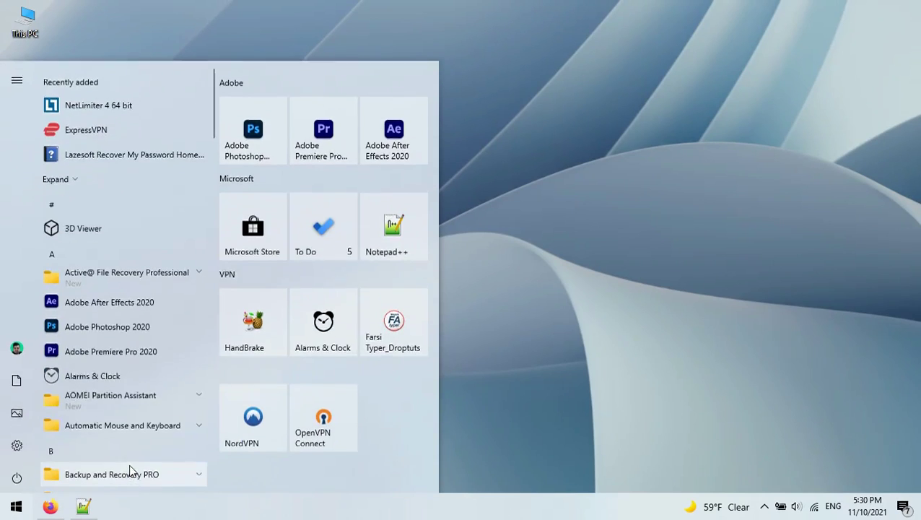
pyautogui.write('cmd')
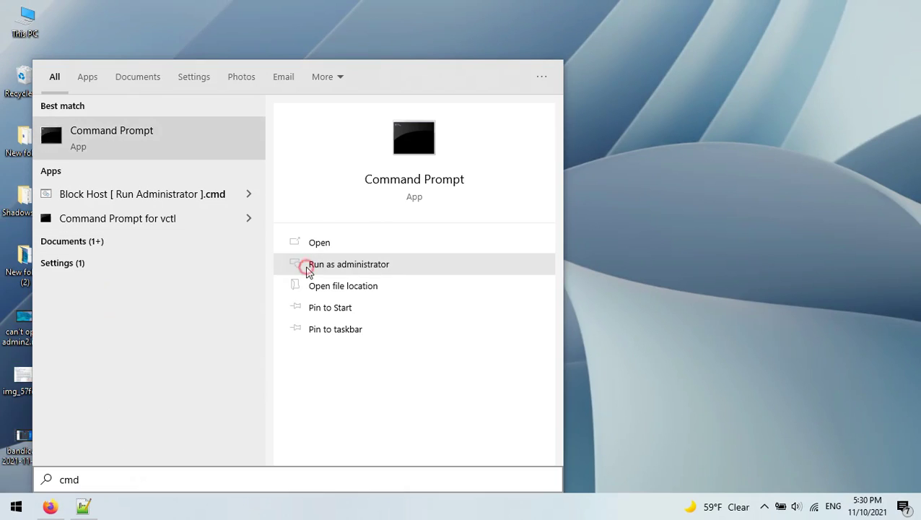
pyautogui.click(304, 263)
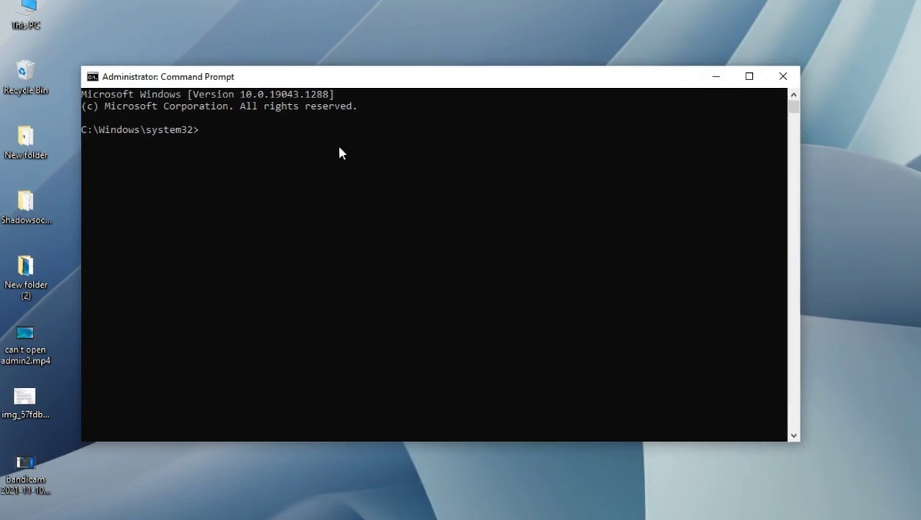
pyautogui.write('cd /users/Your_Username')
# - Replace Your_Username in "cd /users/Your_Username" with the personal account's user name and run the command
pyautogui.doubleClick(332, 132)
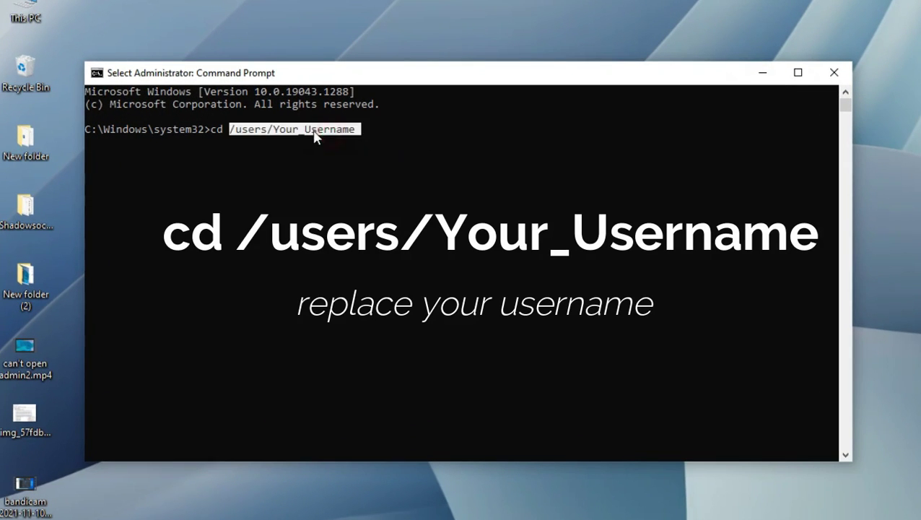
pyautogui.click(329, 130)
pyautogui.moveTo(374, 131); pyautogui.dragTo(349, 136)
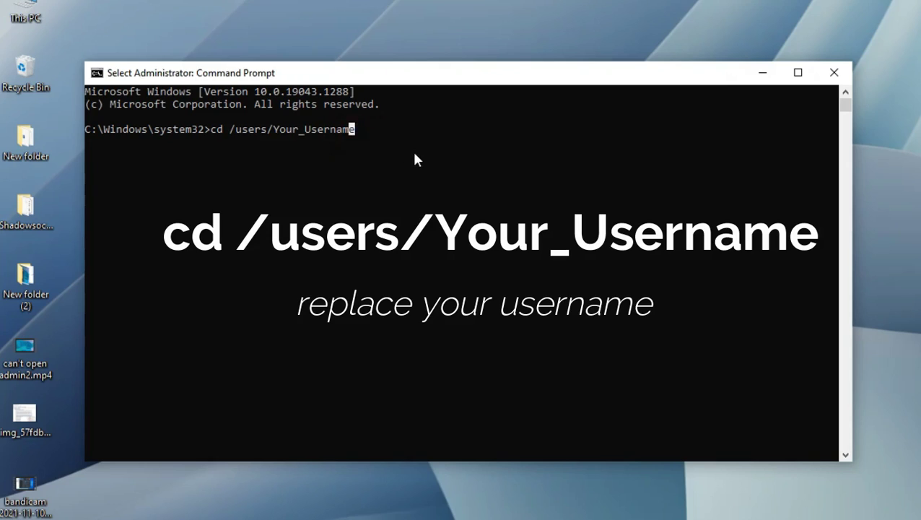
pyautogui.press('BackSpace')
pyautogui.press('BackSpace')
pyautogui.press('BackSpace')
pyautogui.press('BackSpace')
pyautogui.press('BackSpace')
pyautogui.press('BackSpace')
pyautogui.press('BackSpace')
pyautogui.press('BackSpace')
pyautogui.press('BackSpace')
pyautogui.press('BackSpace')
pyautogui.press('BackSpace')
pyautogui.press('BackSpace')
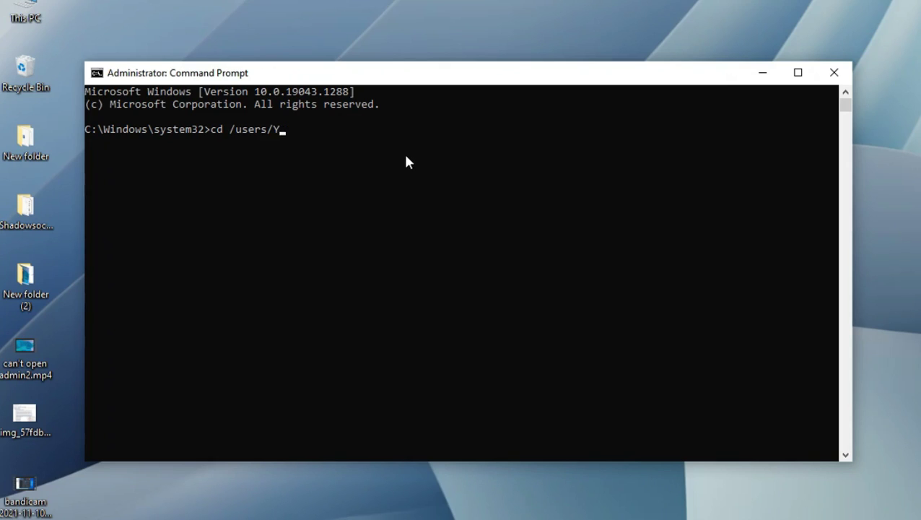
pyautogui.press('BackSpace')
pyautogui.write('Hossien')
pyautogui.press('Return')
# - Run "icacls Pictures /reset /t /q" in the user's profile folder to reset the Pictures permissions
pyautogui.write('icacls Pictures /reset /t /q')
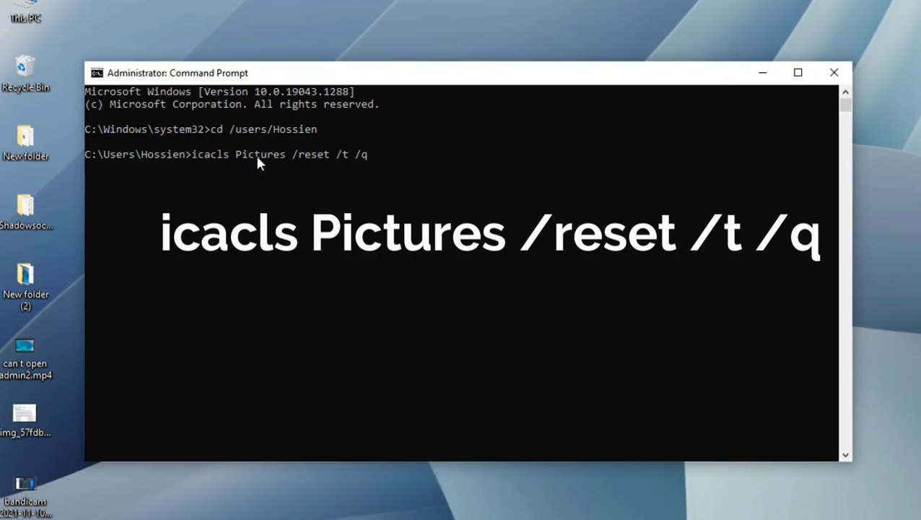
pyautogui.moveTo(368, 155); pyautogui.dragTo(205, 157)
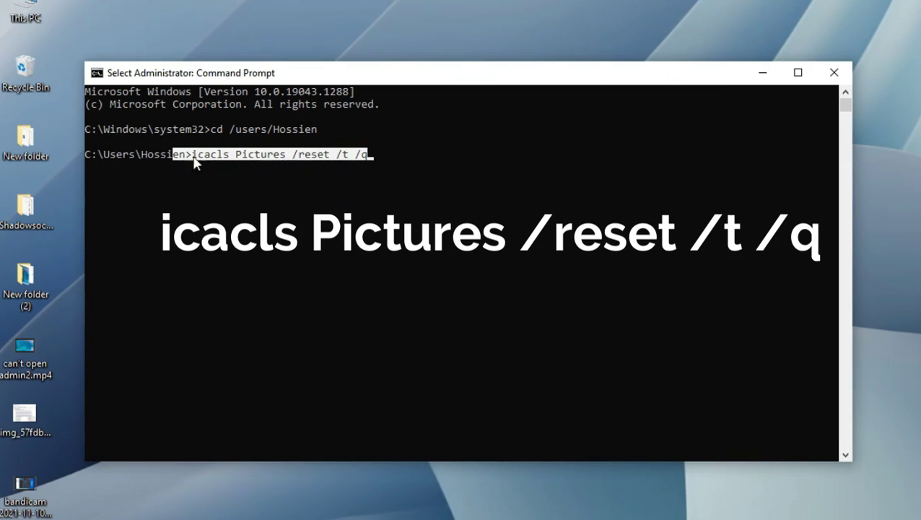
pyautogui.rightClick(408, 154)
pyautogui.press('Return')
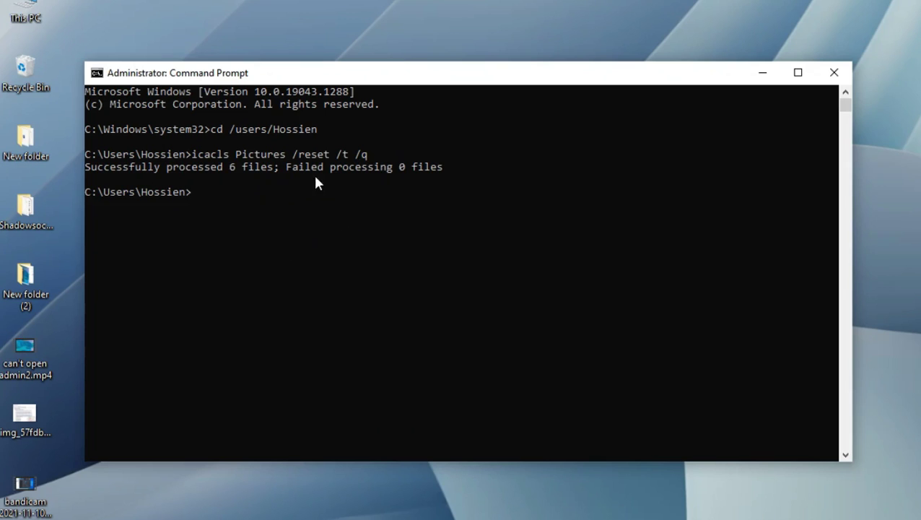
# - Change the console's directory with cd to AppData\Local\Microsoft\OneDrive inside the user's profile folder
pyautogui.rightClick(388, 182)
pyautogui.moveTo(518, 192); pyautogui.dragTo(225, 190)
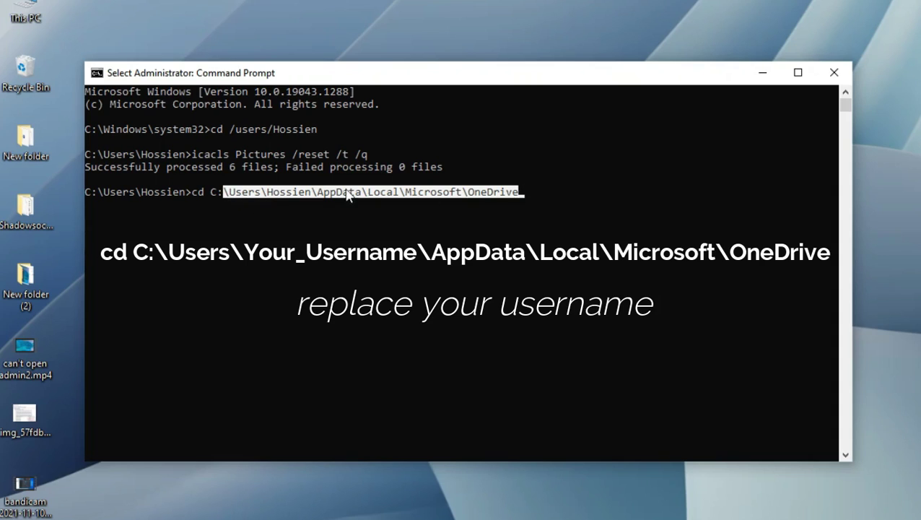
pyautogui.rightClick(510, 196)
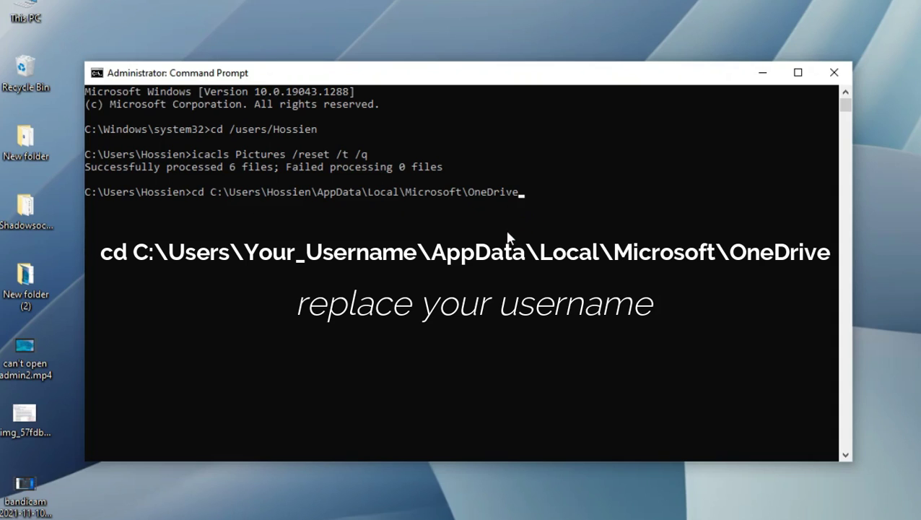
pyautogui.press('Return')
# - Run "icacls Pictures /reset /t /q" in the OneDrive folder
pyautogui.write('icacls Pictures /reset /t /q')
pyautogui.press('Return')
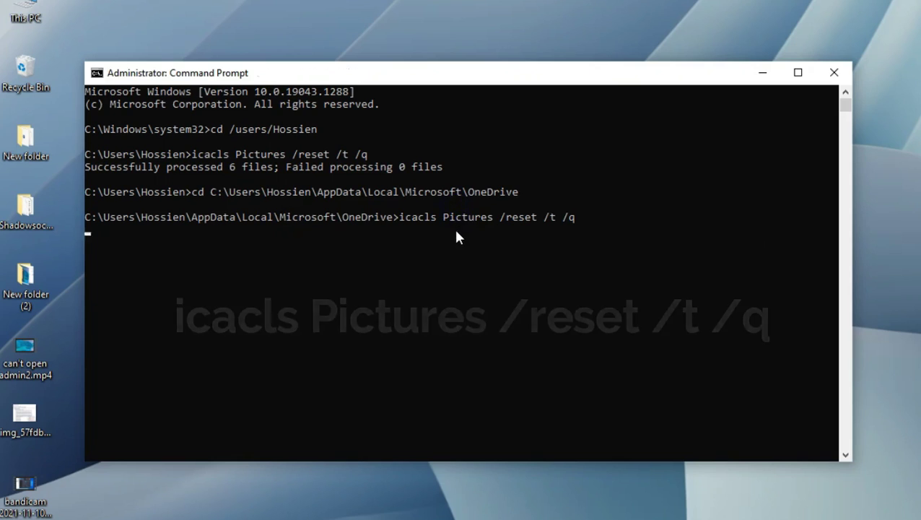
pyautogui.moveTo(189, 242); pyautogui.dragTo(67, 244)
pyautogui.click(400, 259)
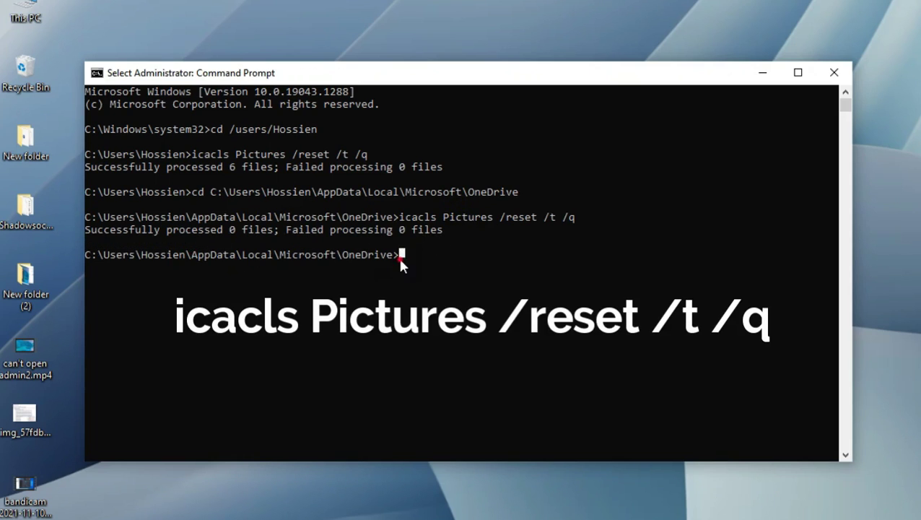
# - Close the console by running the "exit" command
pyautogui.write('exxit')
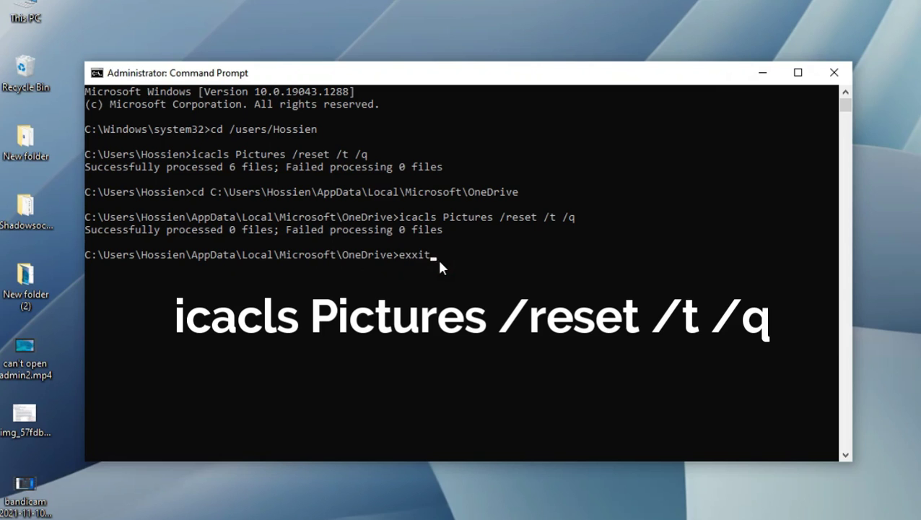
pyautogui.press('BackSpace')
pyautogui.press('BackSpace')
pyautogui.press('BackSpace')
pyautogui.press('BackSpace')
pyautogui.write('ix')
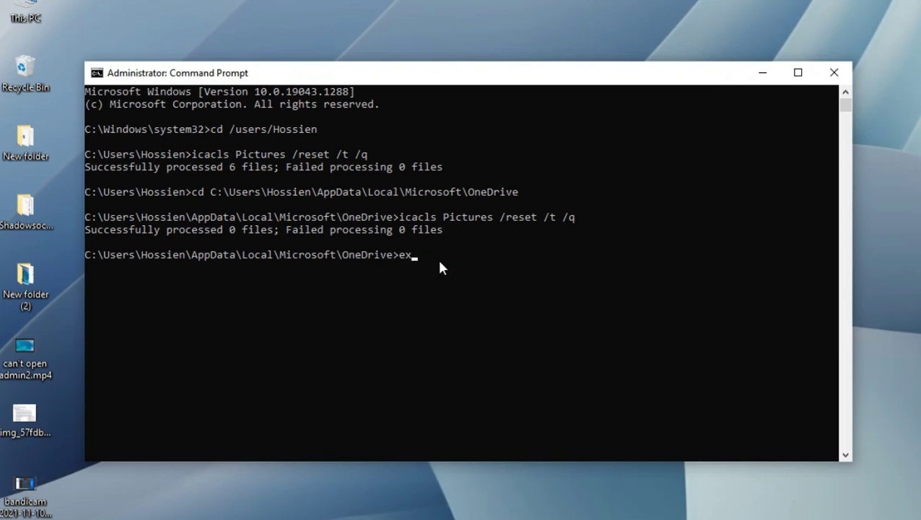
pyautogui.write('it')
pyautogui.press('Return')
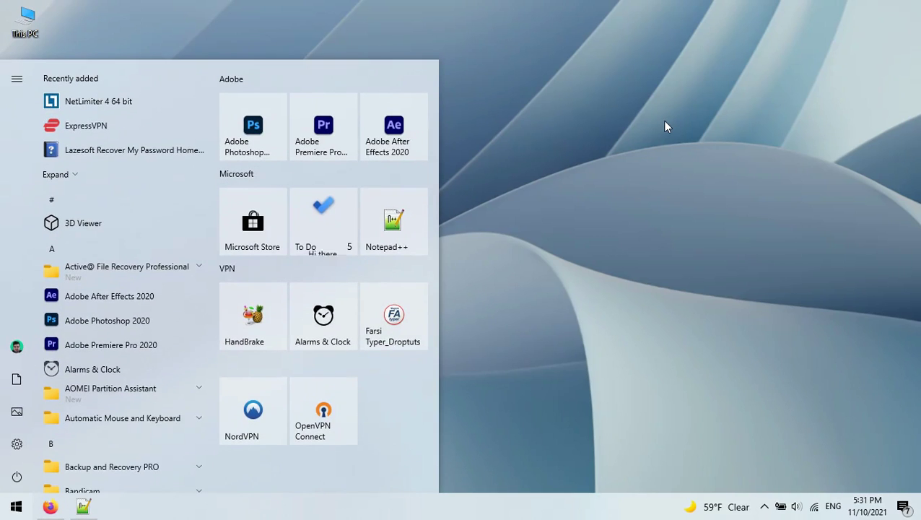
# - Search Windows for "netplwiz" and run it as administrator
pyautogui.write('net')
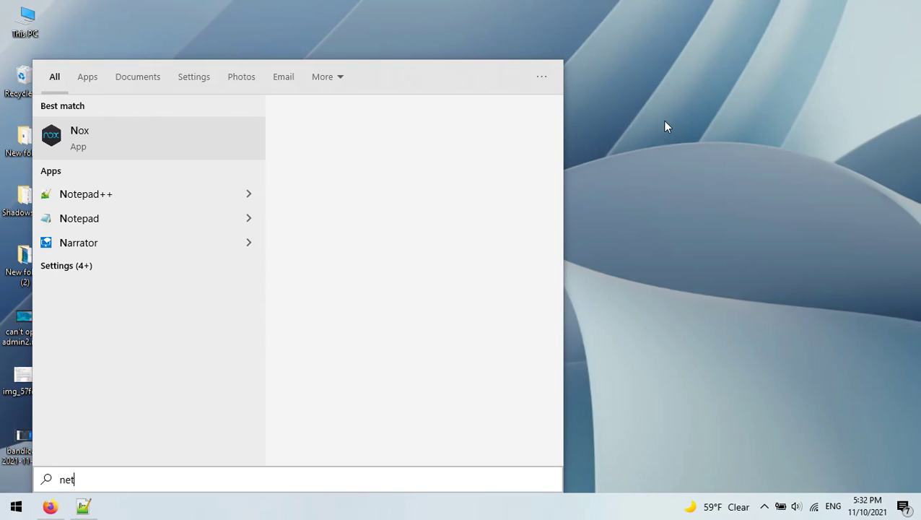
pyautogui.write('plniz')
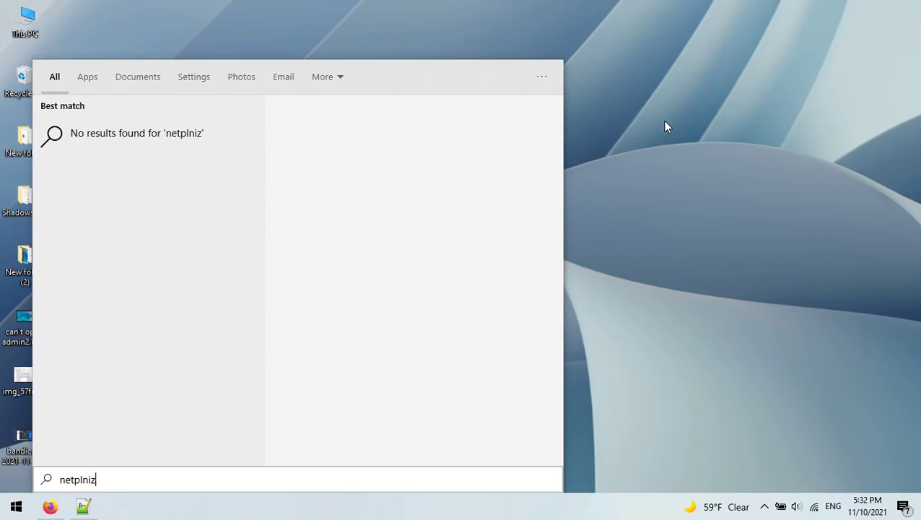
pyautogui.hotkey('ctrl', 'a')
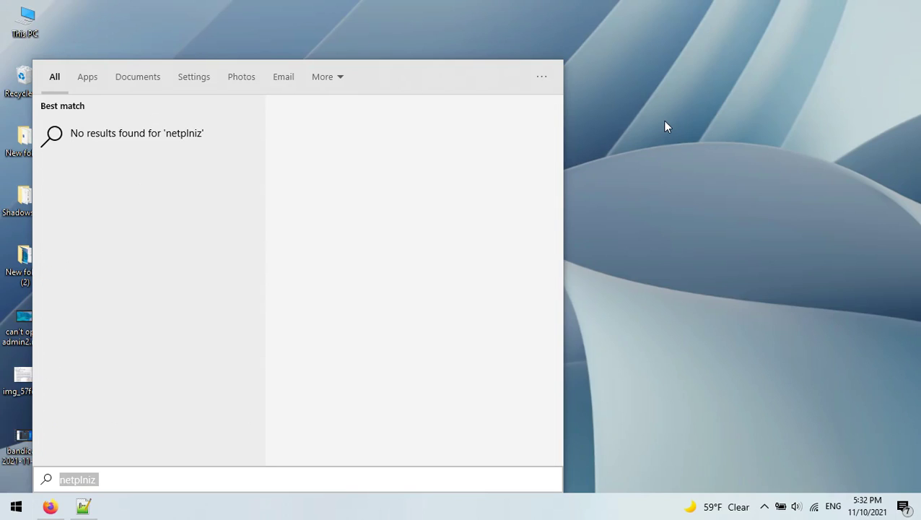
pyautogui.write('net')
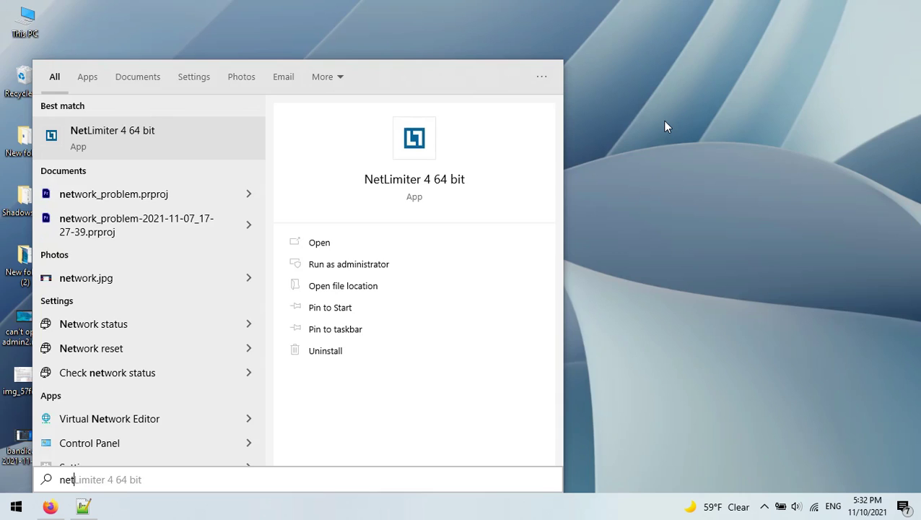
pyautogui.write('plwi')
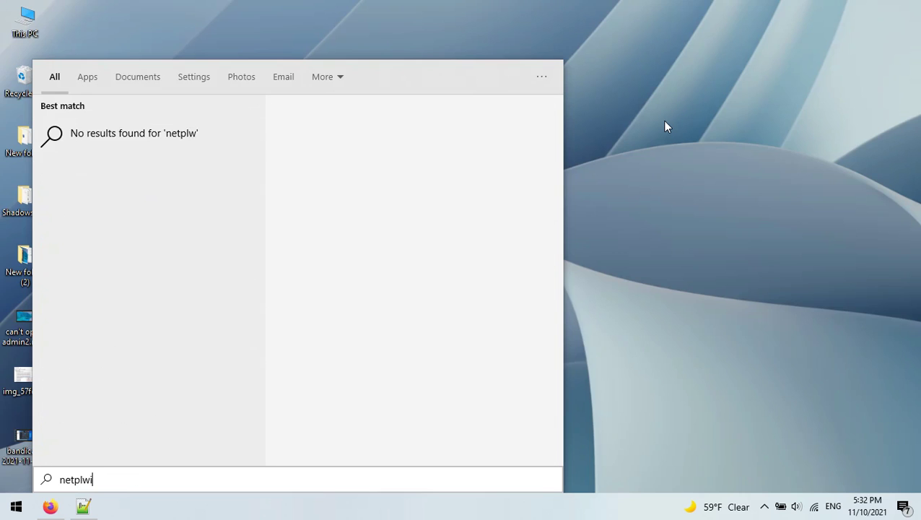
pyautogui.write('z')
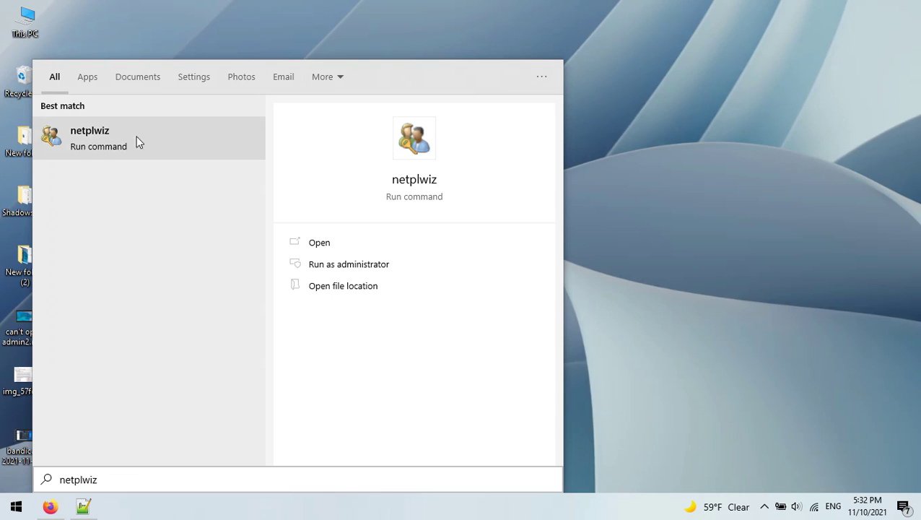
pyautogui.click(318, 264)
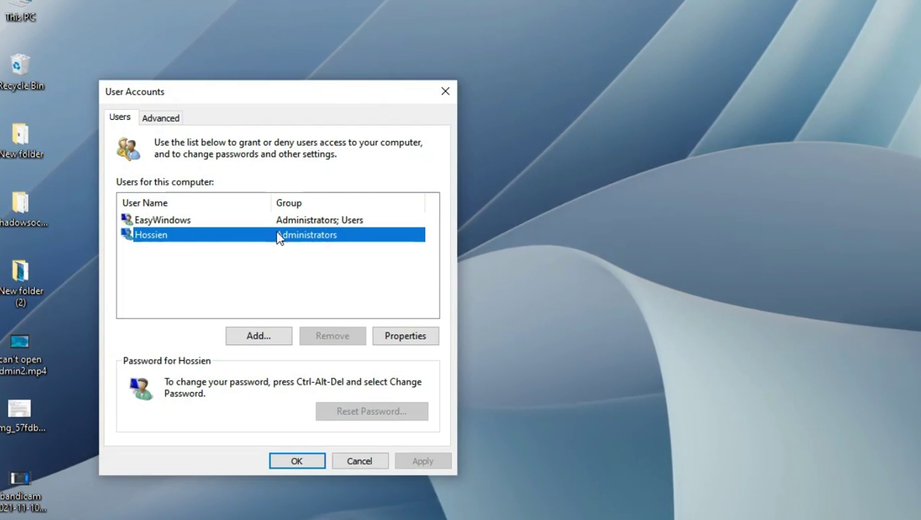
# - Set the personal account's group membership to Administrator, save the user account settings and decline signing out now
pyautogui.click(395, 338)
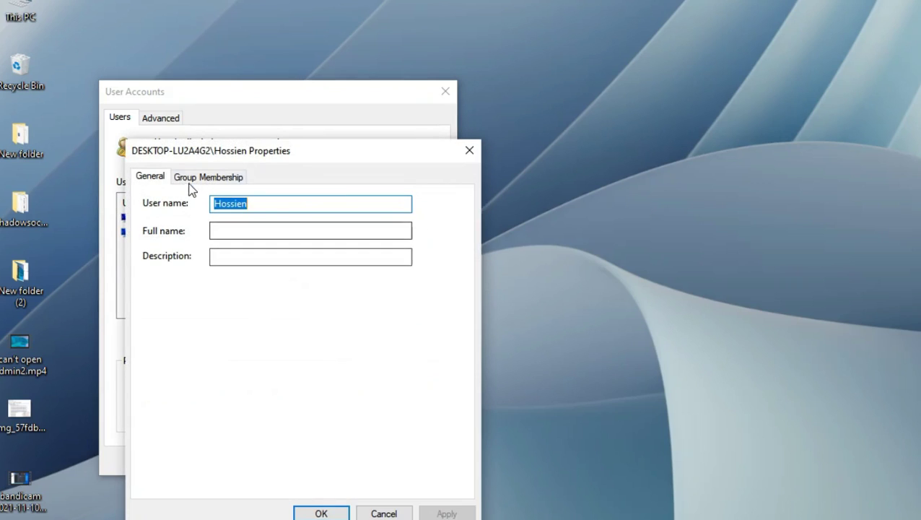
pyautogui.click(190, 181)
pyautogui.click(197, 275)
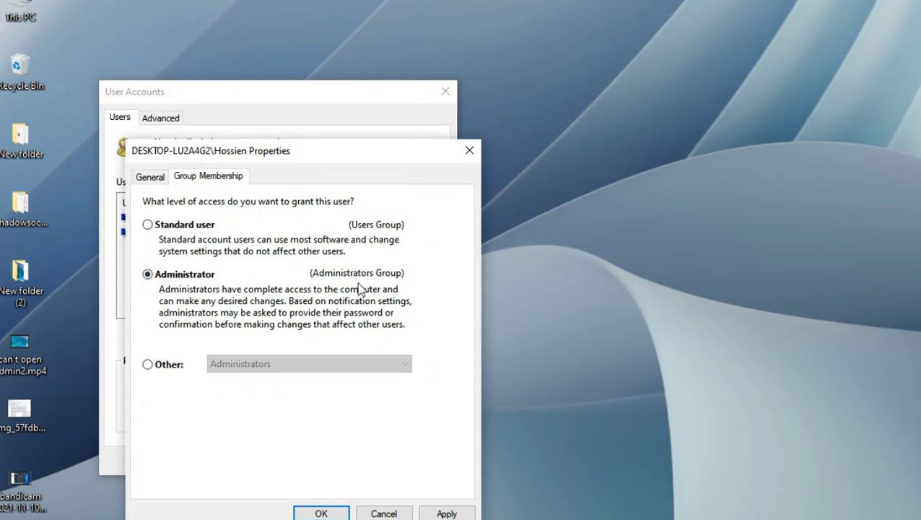
pyautogui.click(320, 511)
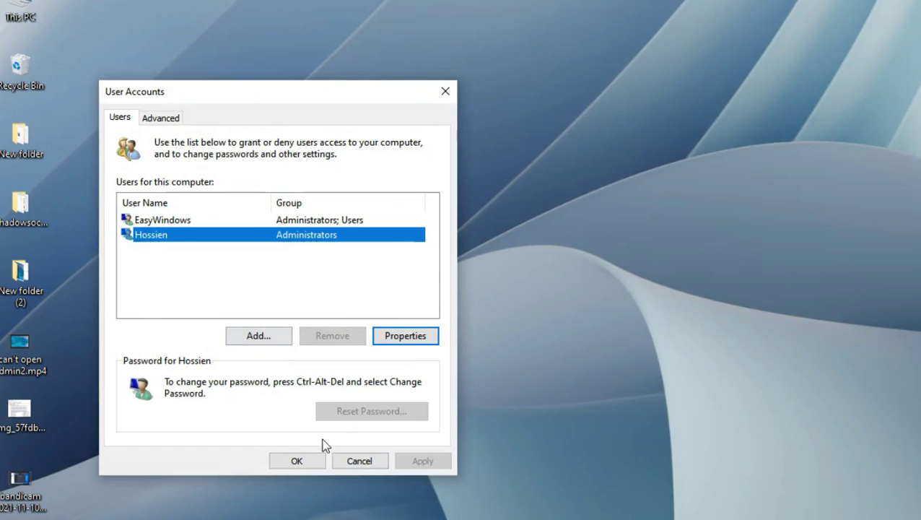
pyautogui.click(307, 460)
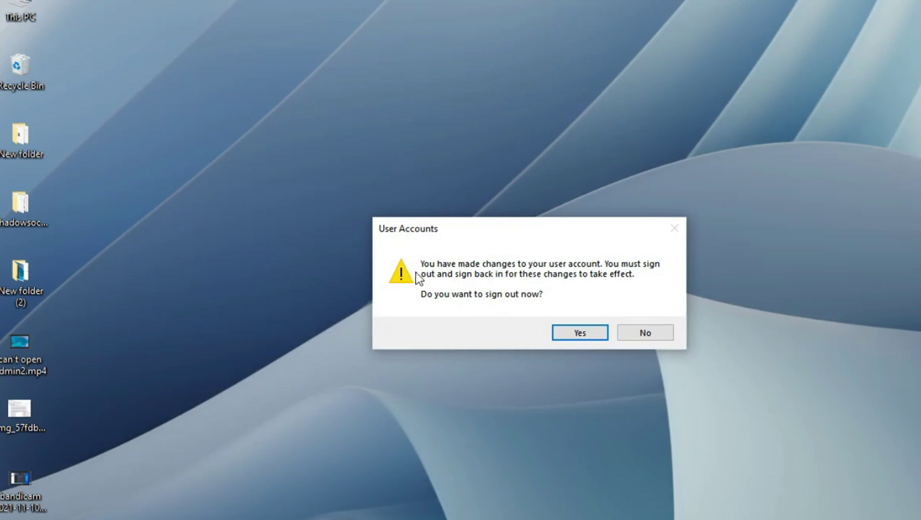
pyautogui.click(643, 330)
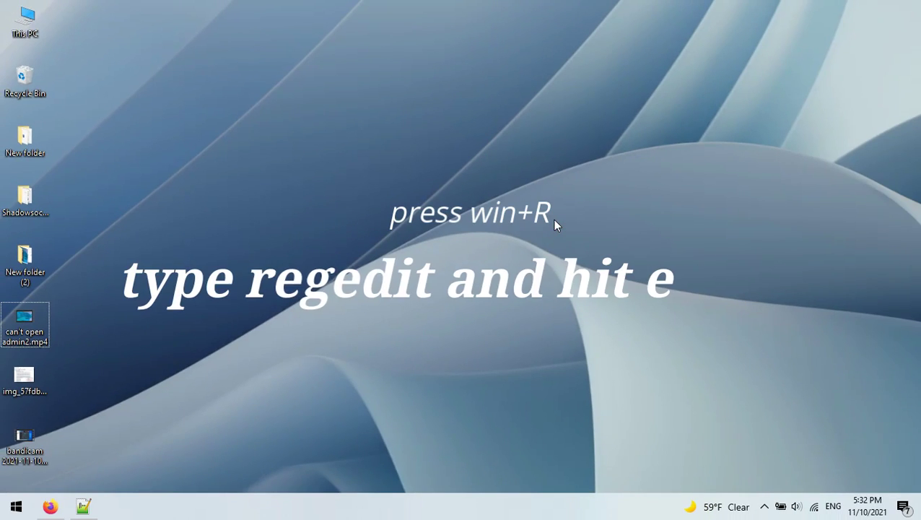
# - Open the Registry Editor with regedit and cut the current key path from its address field
pyautogui.press('super+r')
pyautogui.write('reg')
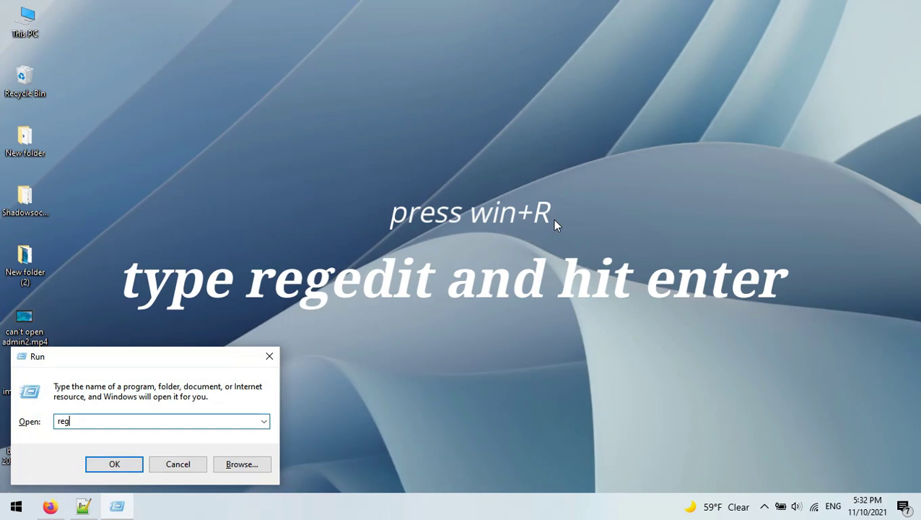
pyautogui.press('Return')
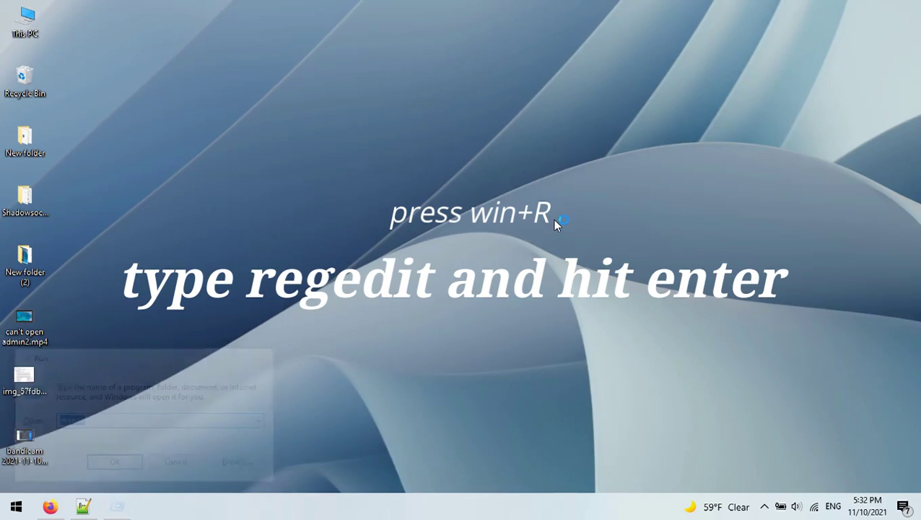
pyautogui.moveTo(455, 113); pyautogui.dragTo(48, 114)
pyautogui.hotkey('ctrl', 'x')
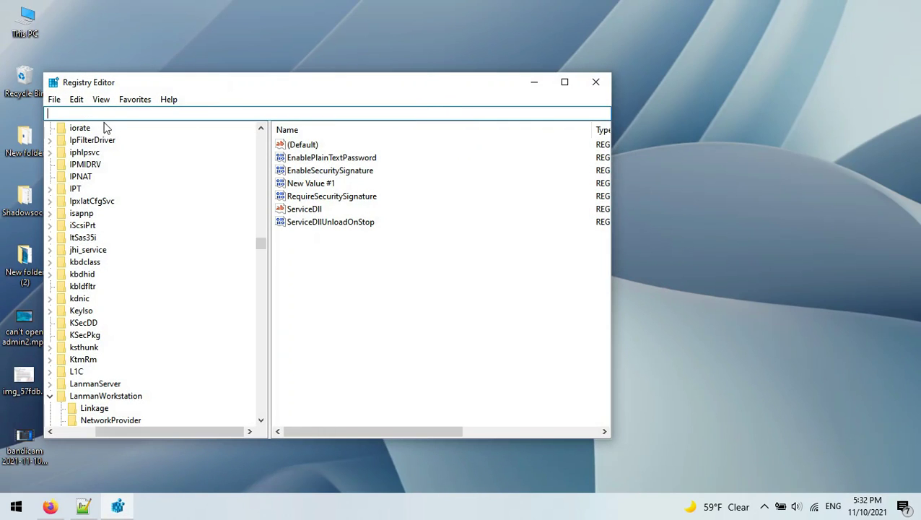
pyautogui.click(109, 127)
# - Maximize the Registry Editor and select the HKEY_LOCAL_MACHINE key in the key tree
pyautogui.scroll(15, 109, 137)
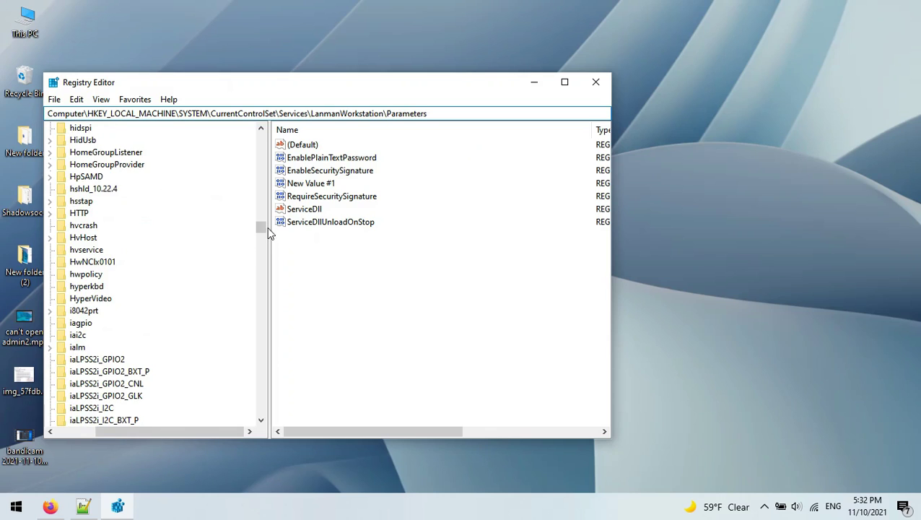
pyautogui.moveTo(261, 226); pyautogui.dragTo(260, 137)
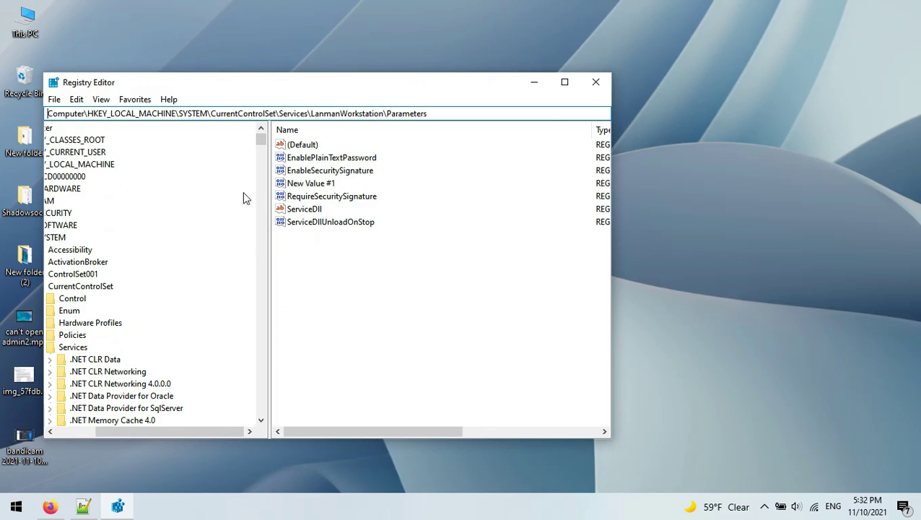
pyautogui.click(565, 82)
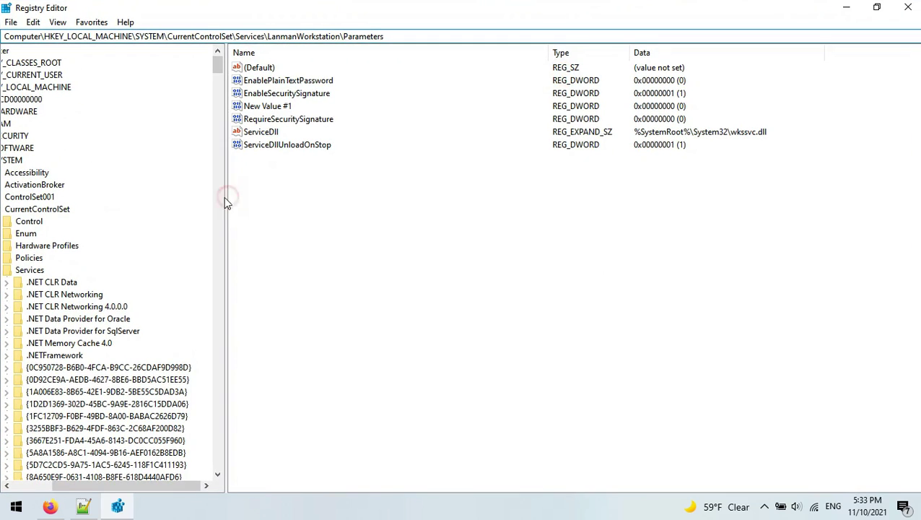
pyautogui.moveTo(134, 485); pyautogui.dragTo(94, 485)
pyautogui.click(72, 75)
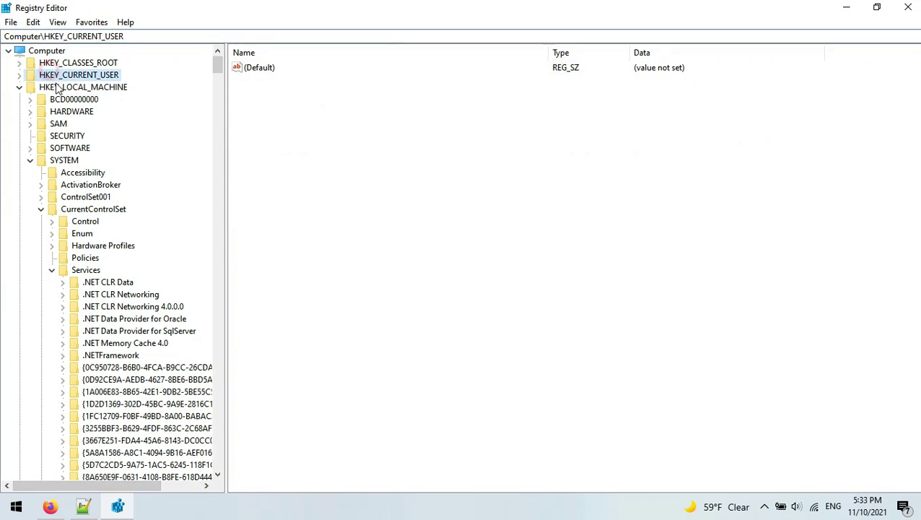
pyautogui.click(57, 86)
# - Paste the path Computer\HKEY_LOCAL_MACHINE\SYSTEM\CurrentControlSet\Services\LanmanWorkstation\Parameters as the address and go to that key
pyautogui.press('BackSpace')
pyautogui.moveTo(206, 34); pyautogui.dragTo(356, 36)
pyautogui.rightClick(75, 36)
pyautogui.click(109, 94)
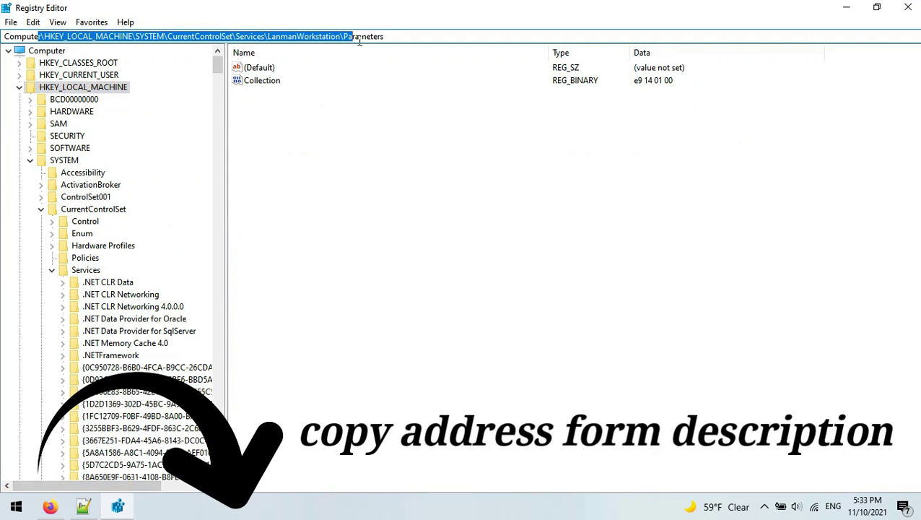
pyautogui.press('Return')
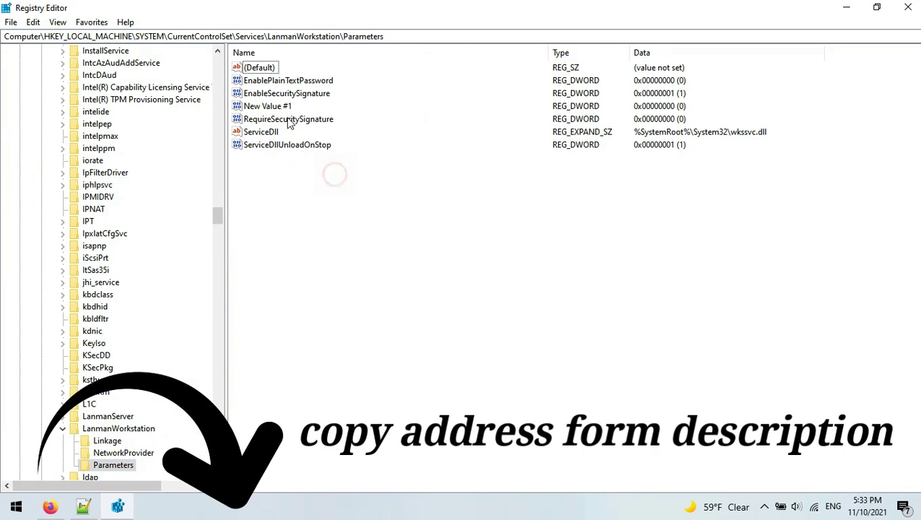
# - Delete the value "New Value #1" from the LanmanWorkstation Parameters key and confirm the deletion
pyautogui.click(267, 106)
pyautogui.press('Delete')
pyautogui.press('Return')
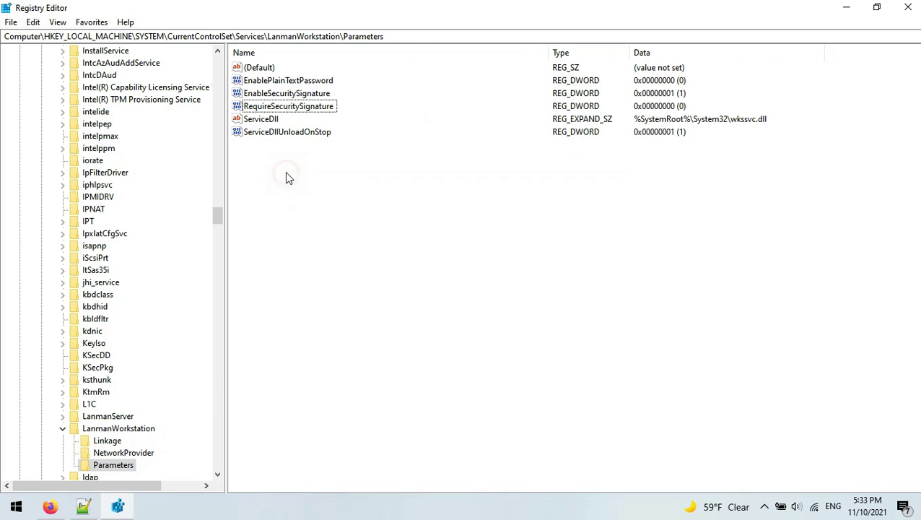
# - Create a DWORD (32-bit) value named AllowInsecureGuestAuth in the LanmanWorkstation Parameters key
pyautogui.rightClick(287, 175)
pyautogui.moveTo(343, 187)
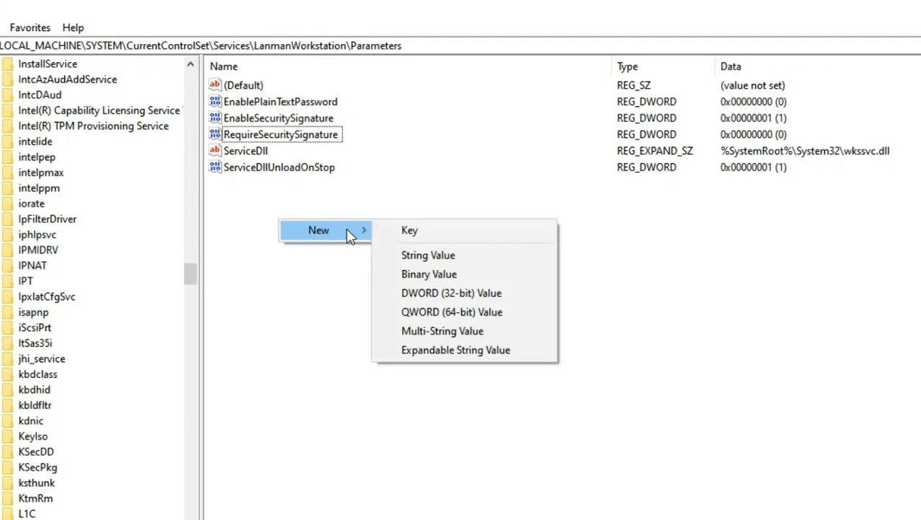
pyautogui.click(453, 296)
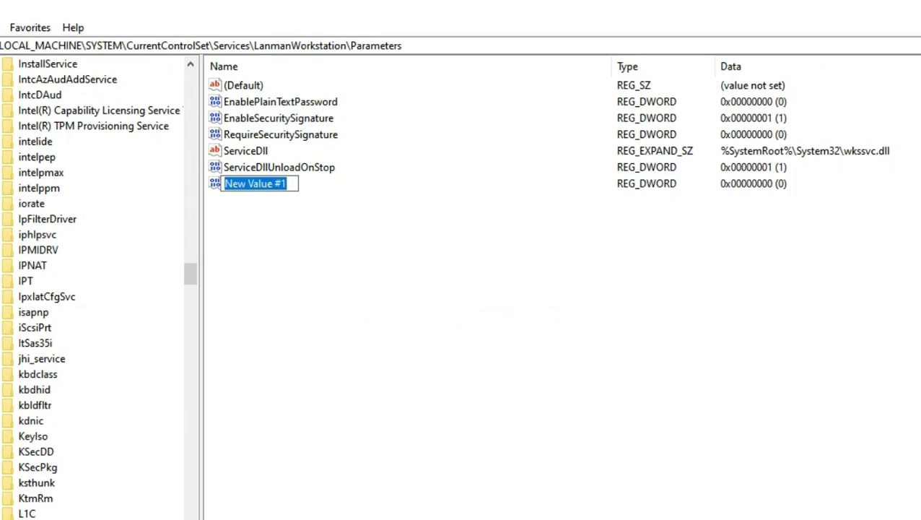
pyautogui.rightClick(278, 186)
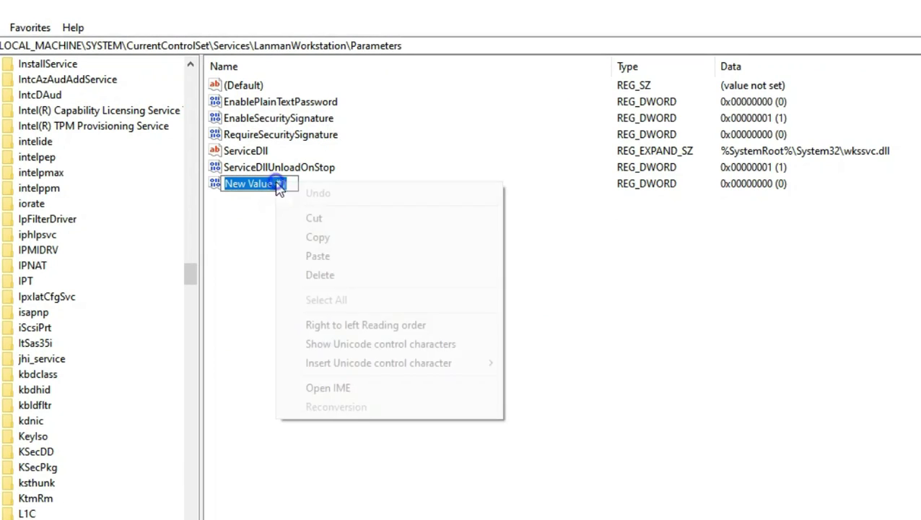
pyautogui.click(348, 255)
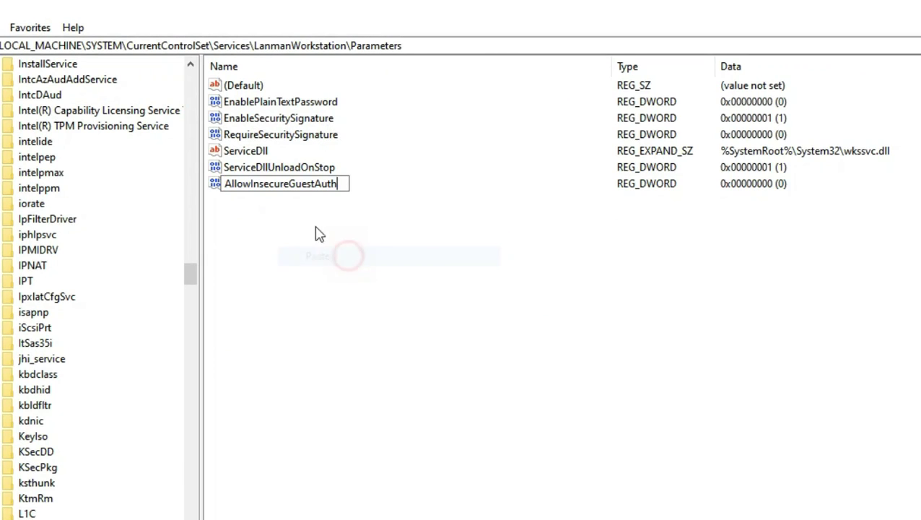
pyautogui.click(216, 185)
# - Set the value data of AllowInsecureGuestAuth to 1 with hexadecimal base and confirm it
pyautogui.doubleClick(331, 186)
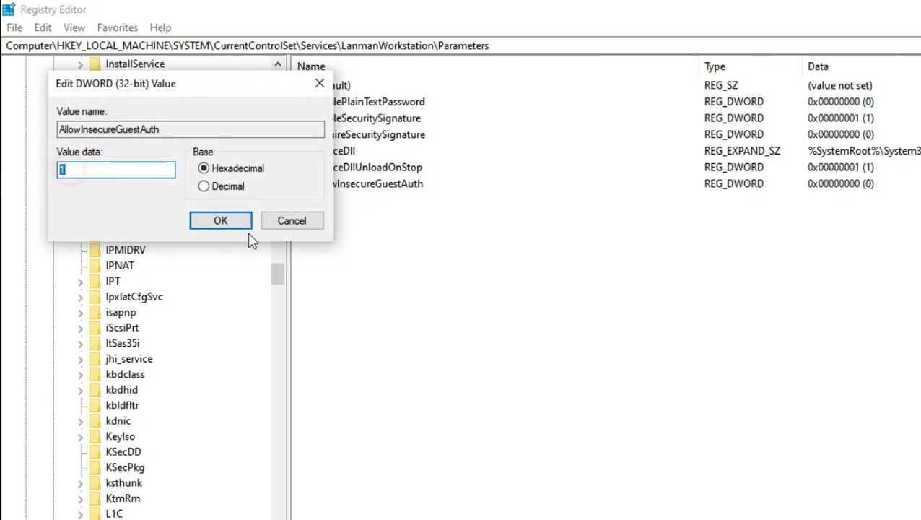
pyautogui.click(217, 219)
pyautogui.click(412, 230)
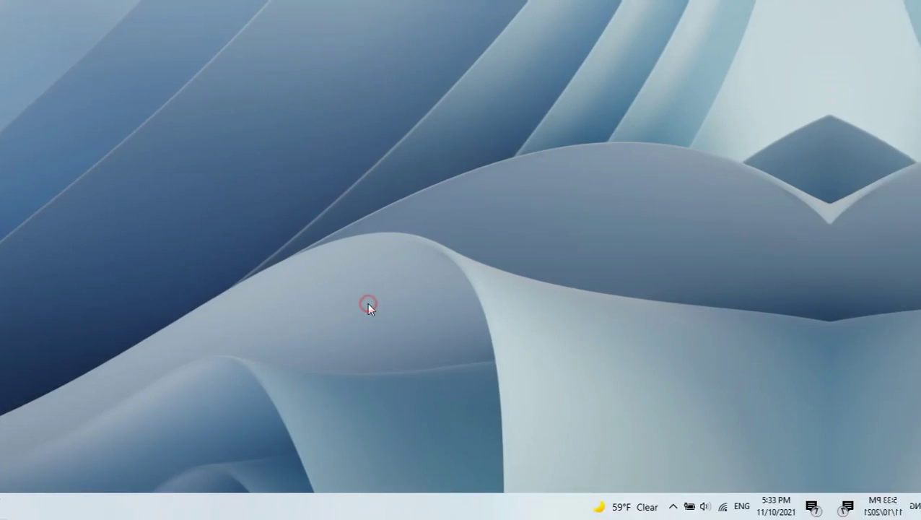
# - Open Control Panel by searching for "cont" and switch its view to Category
pyautogui.press('super')
pyautogui.write('con')
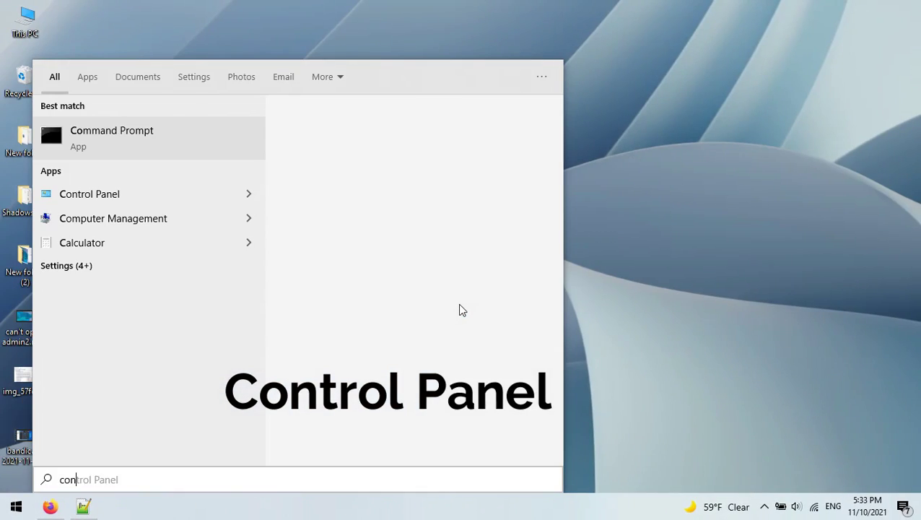
pyautogui.write('t')
pyautogui.press('Return')
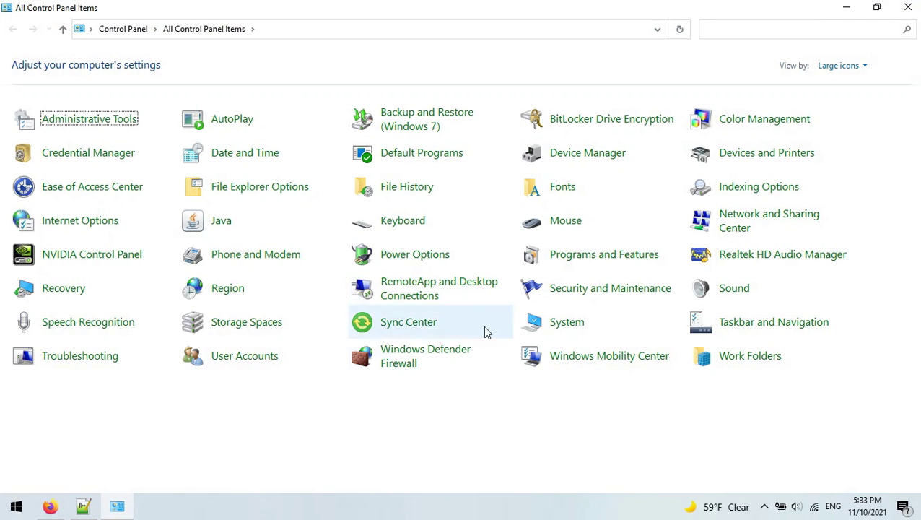
pyautogui.click(840, 65)
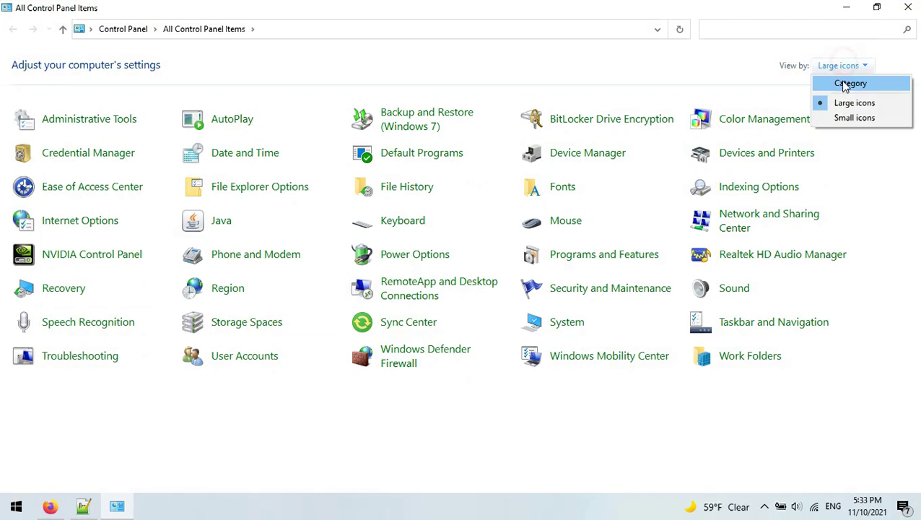
pyautogui.click(846, 84)
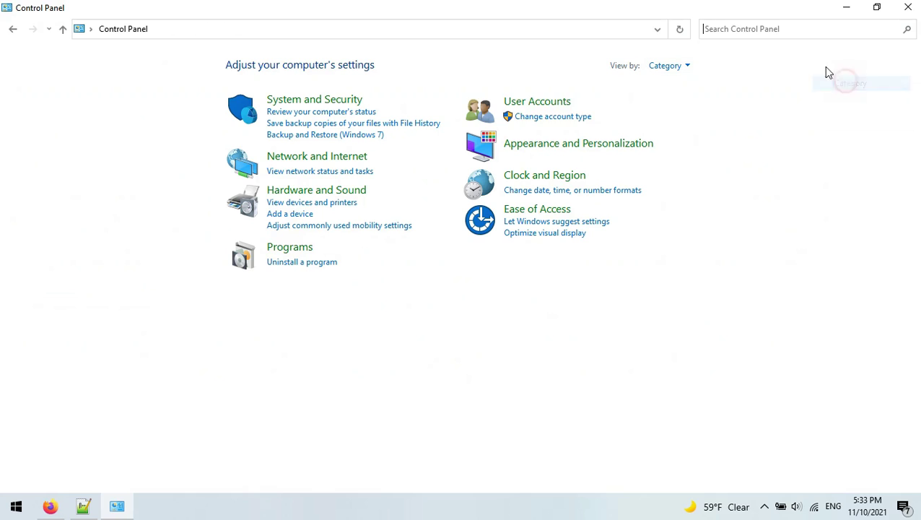
# - Open the User Account Control settings under User Accounts, adjust the notification level and confirm
pyautogui.click(552, 103)
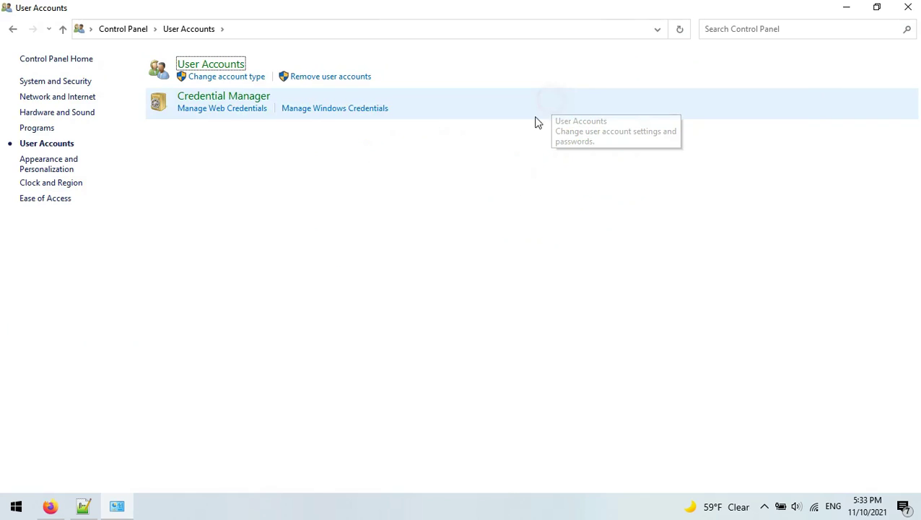
pyautogui.click(212, 65)
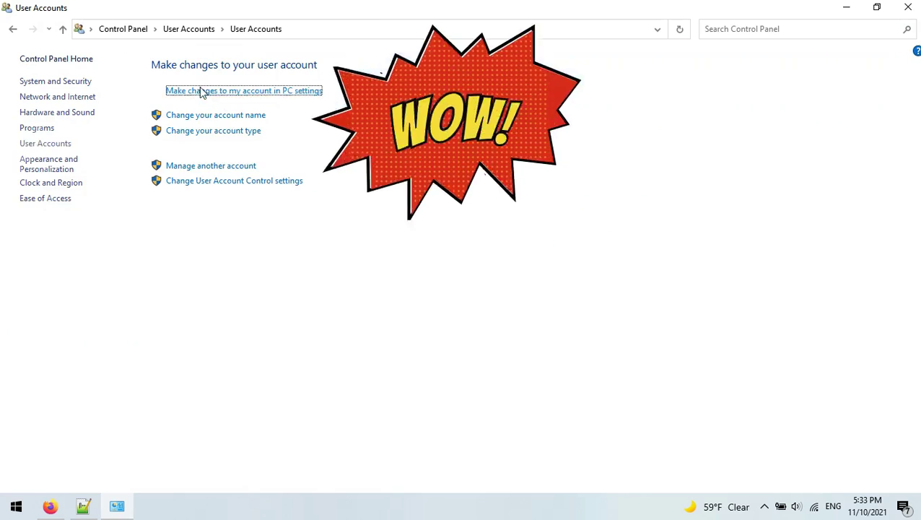
pyautogui.click(226, 183)
pyautogui.moveTo(301, 308)
pyautogui.mouseDown()
pyautogui.moveTo(307, 191)
pyautogui.moveTo(305, 322)
pyautogui.mouseUp()
pyautogui.click(583, 405)
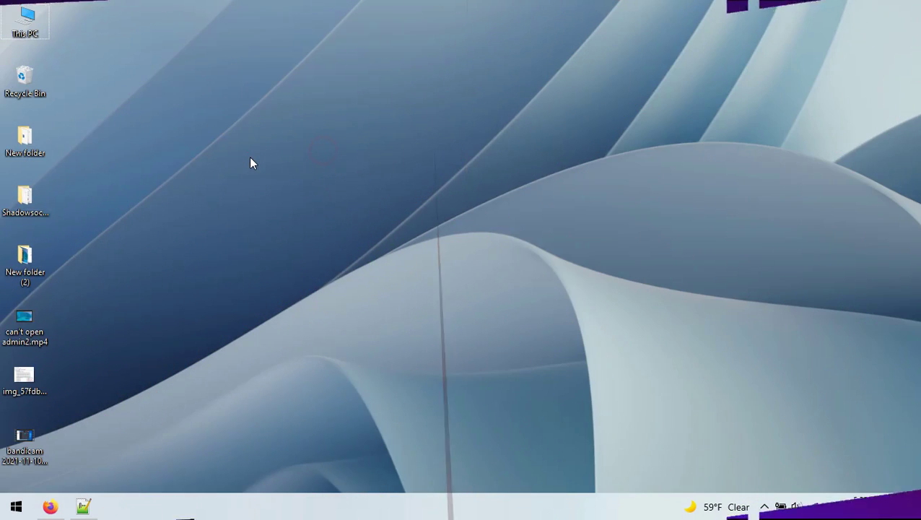
# - Open the Environment Variables through This PC's properties and the advanced system settings
pyautogui.rightClick(24, 30)
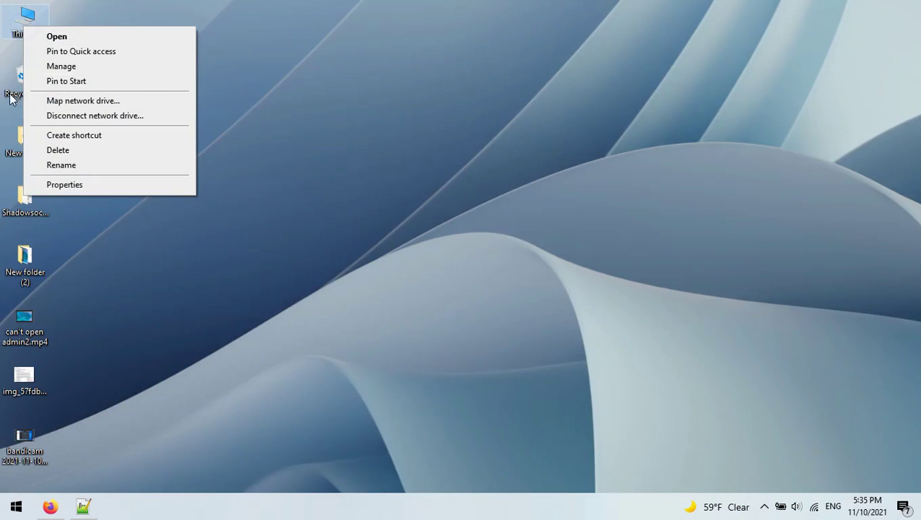
pyautogui.click(72, 187)
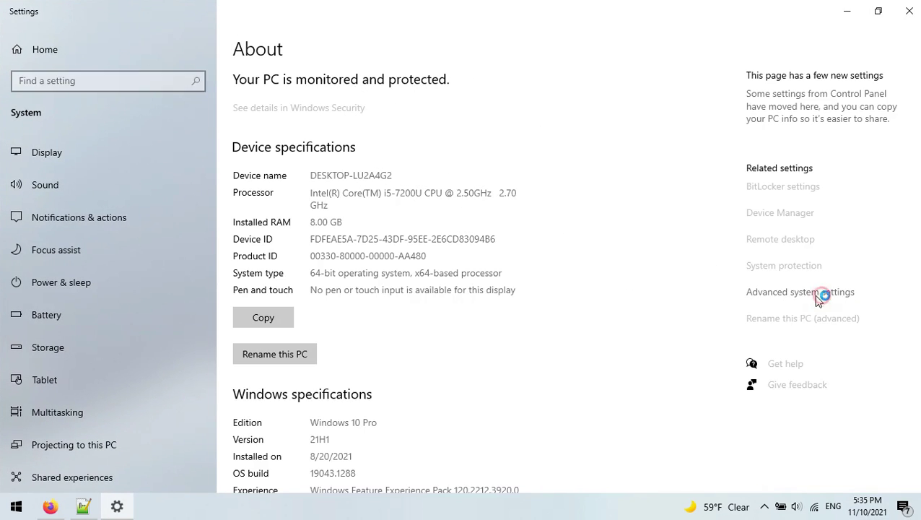
pyautogui.click(846, 291)
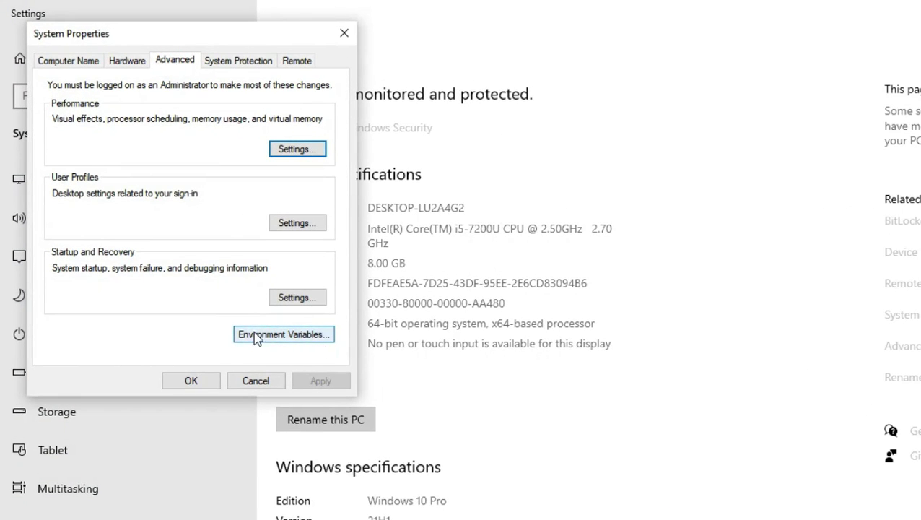
pyautogui.click(257, 337)
# - Set the user variable TEMP to %USERPROFILE%\AppData\Local\Temp and confirm the edit
pyautogui.click(271, 145)
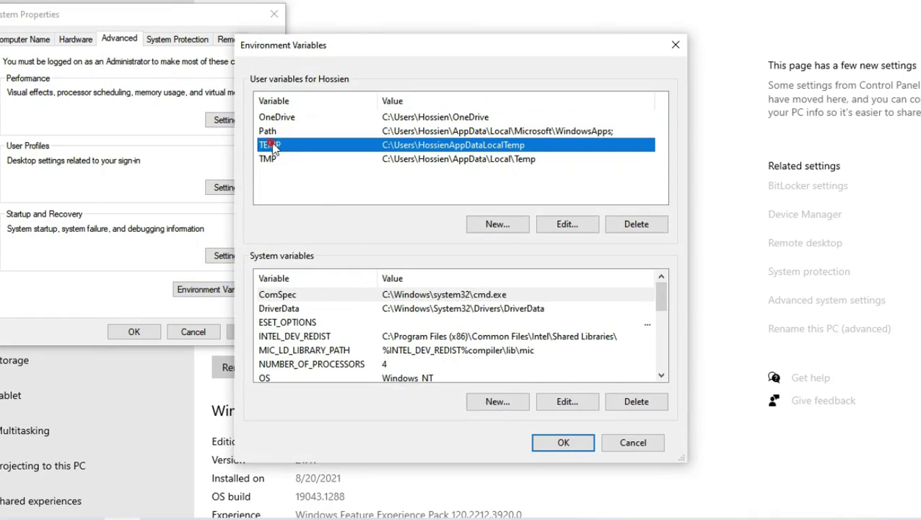
pyautogui.doubleClick(481, 146)
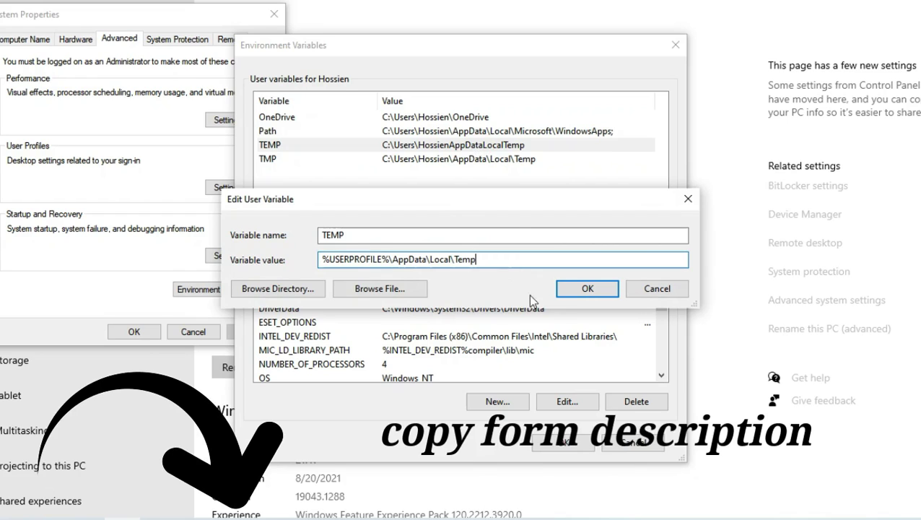
pyautogui.click(583, 292)
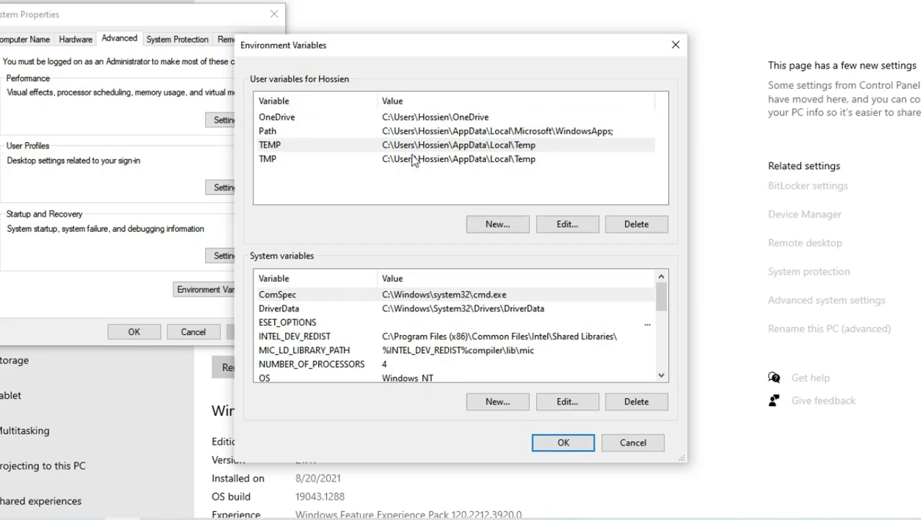
# - Recheck the TEMP variable's stored value and confirm the Environment Variables and System Properties dialogs
pyautogui.doubleClick(458, 144)
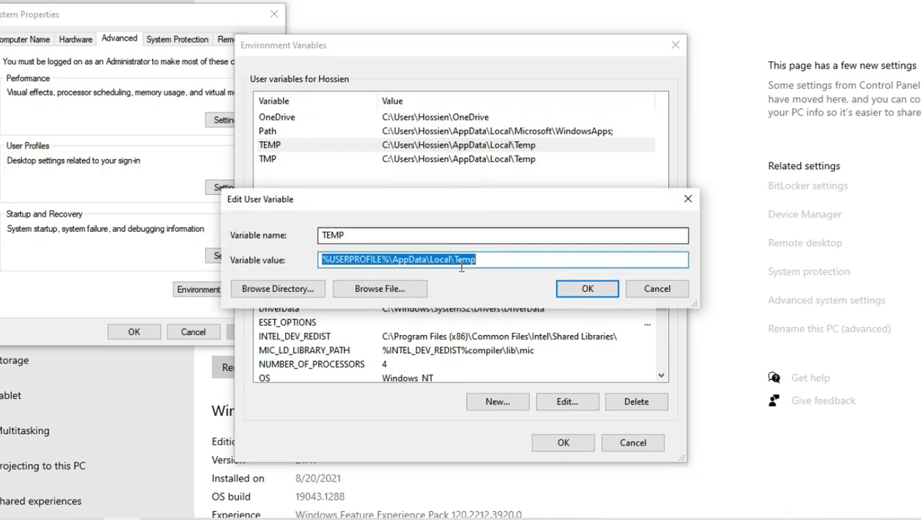
pyautogui.press('End')
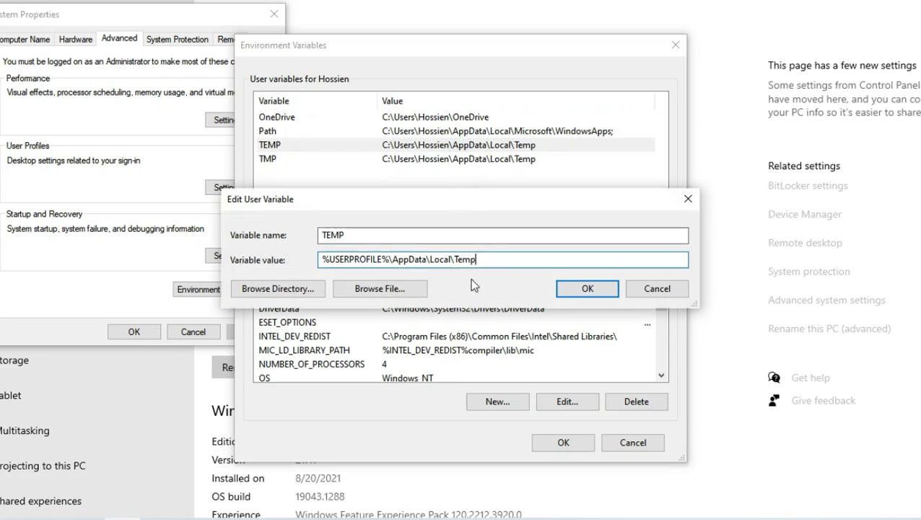
pyautogui.click(578, 285)
pyautogui.click(563, 442)
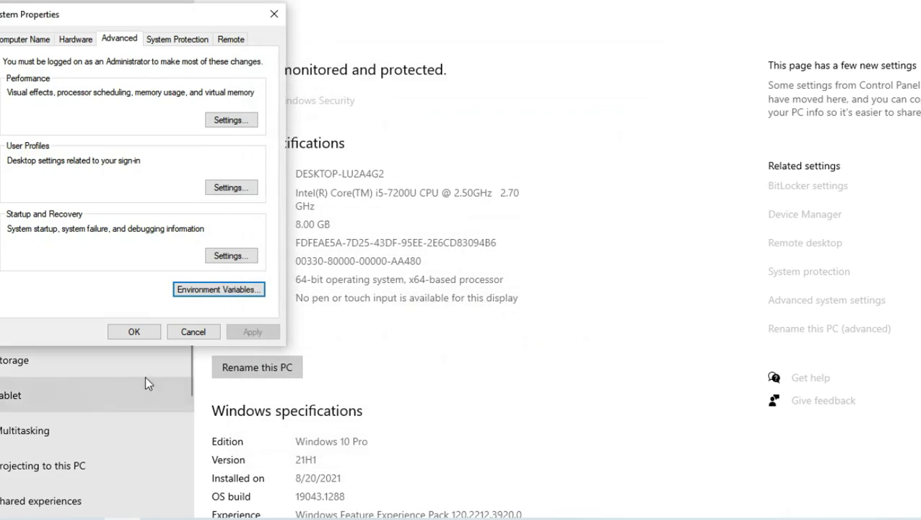
pyautogui.click(134, 332)
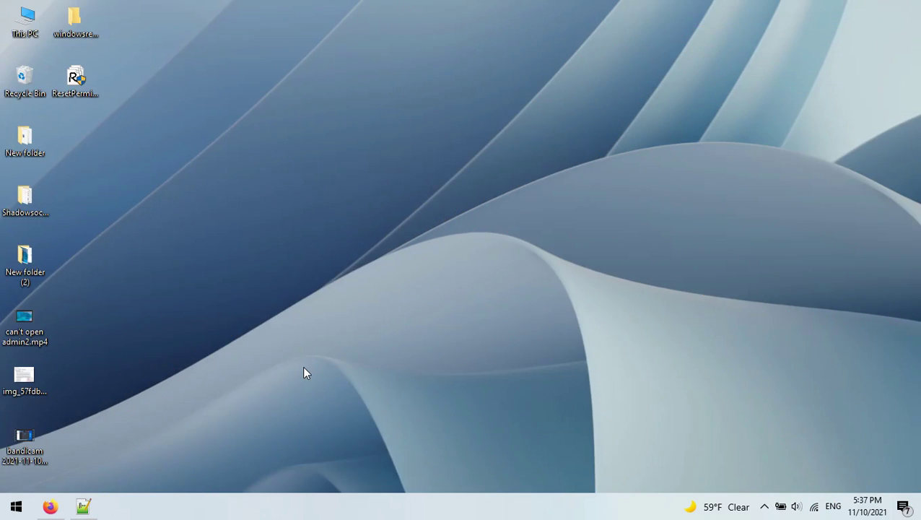
# - Run ResetPermission.exe from the desktop as administrator
pyautogui.rightClick(89, 86)
pyautogui.doubleClick(73, 77)
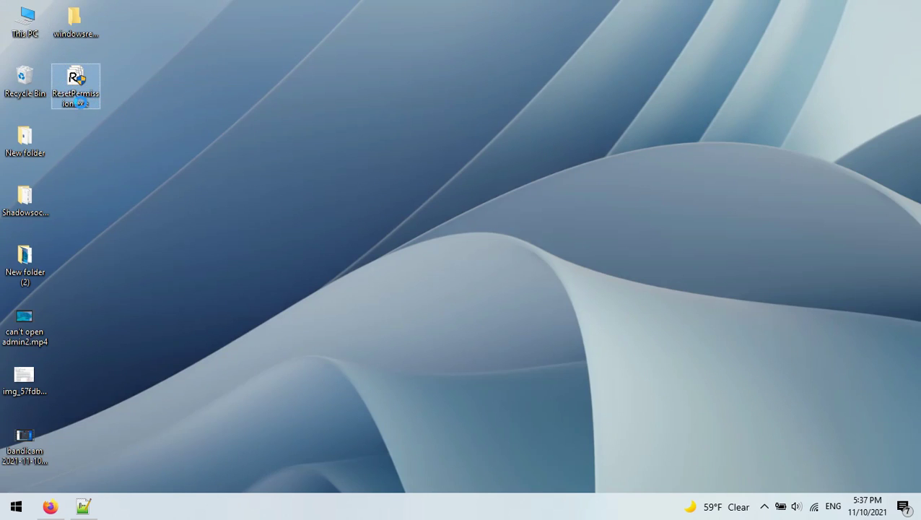
pyautogui.rightClick(95, 95)
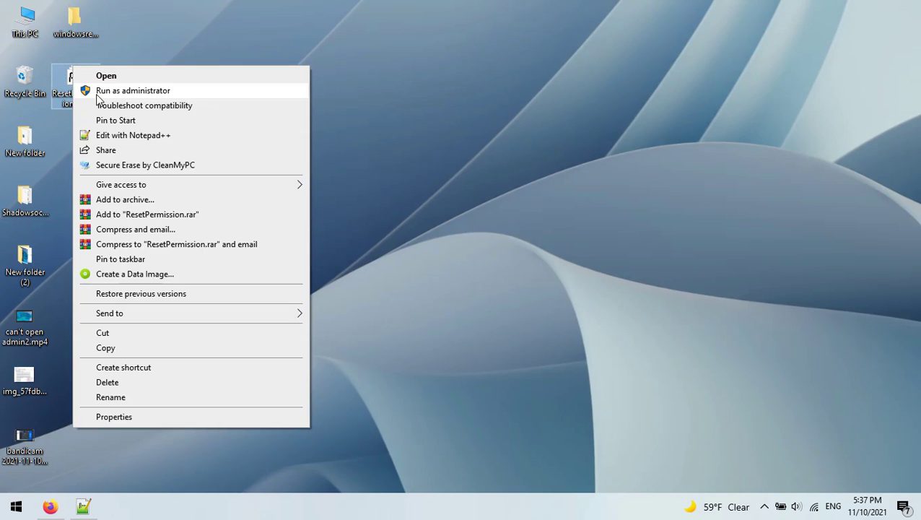
pyautogui.click(136, 91)
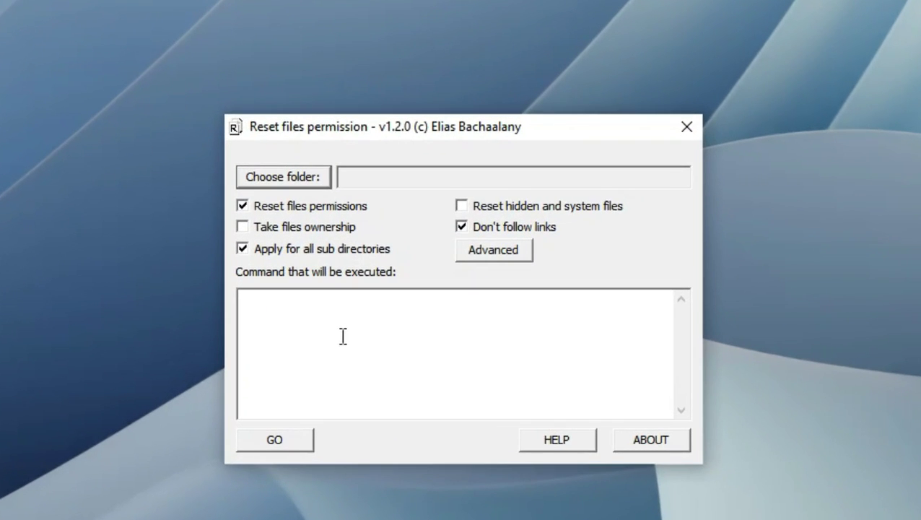
# - Choose the folder C:\New folder as the target of the permission reset
pyautogui.click(292, 177)
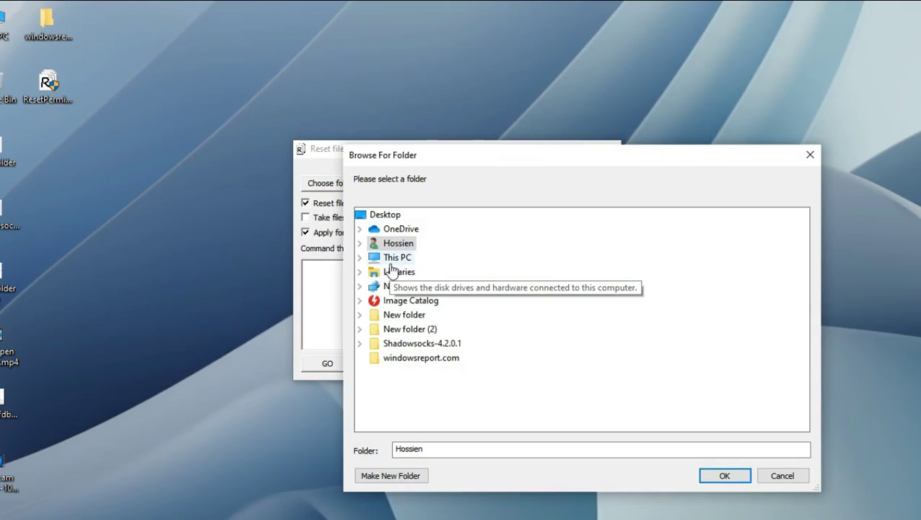
pyautogui.doubleClick(395, 258)
pyautogui.scroll(-2, 422, 361)
pyautogui.doubleClick(426, 282)
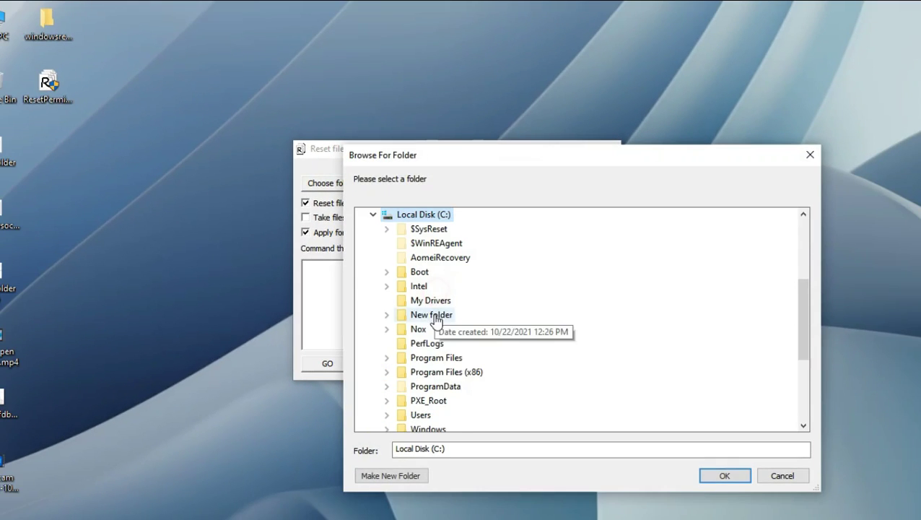
pyautogui.click(441, 320)
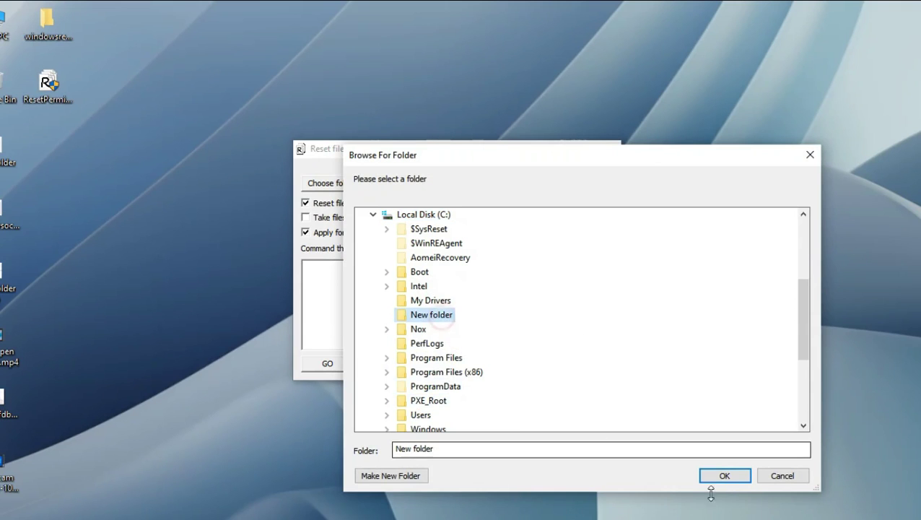
pyautogui.click(722, 475)
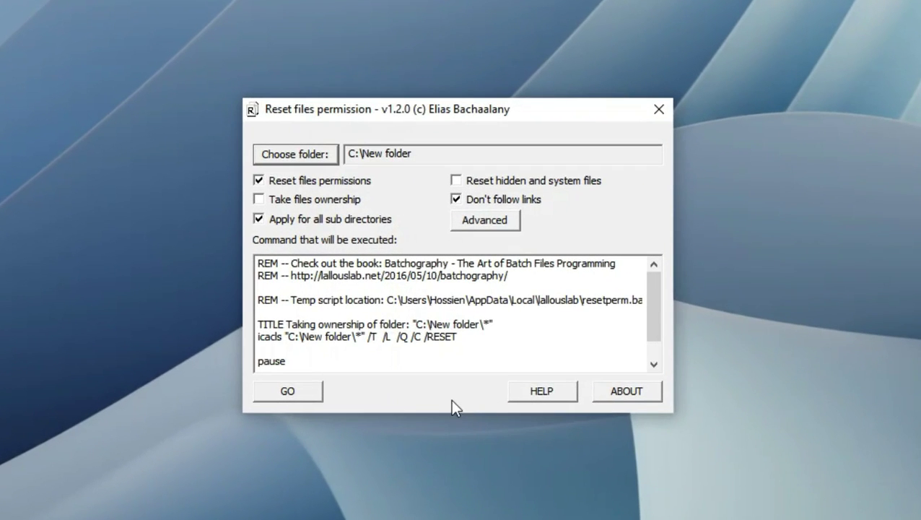
# - Enable Take files ownership and Reset hidden and system files, and run the reset script on C:\New folder until it finishes
pyautogui.click(297, 202)
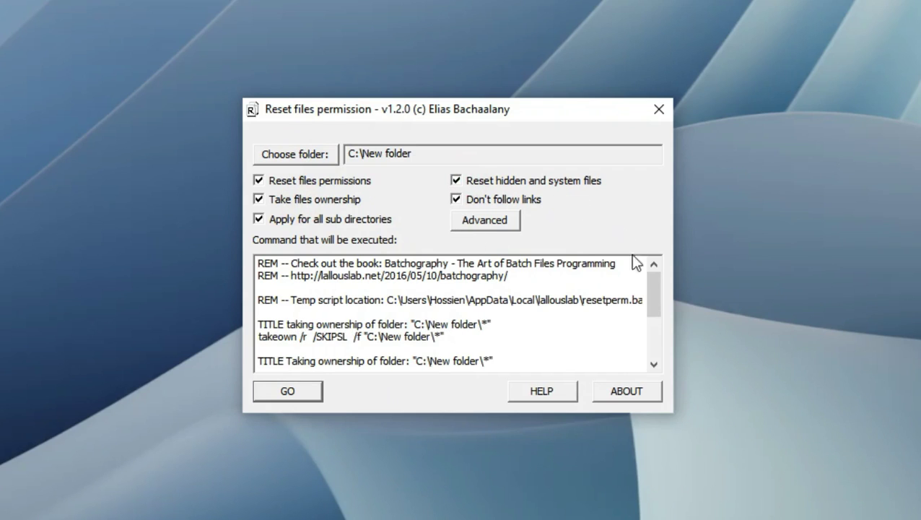
pyautogui.scroll(-1, 633, 260)
pyautogui.click(491, 221)
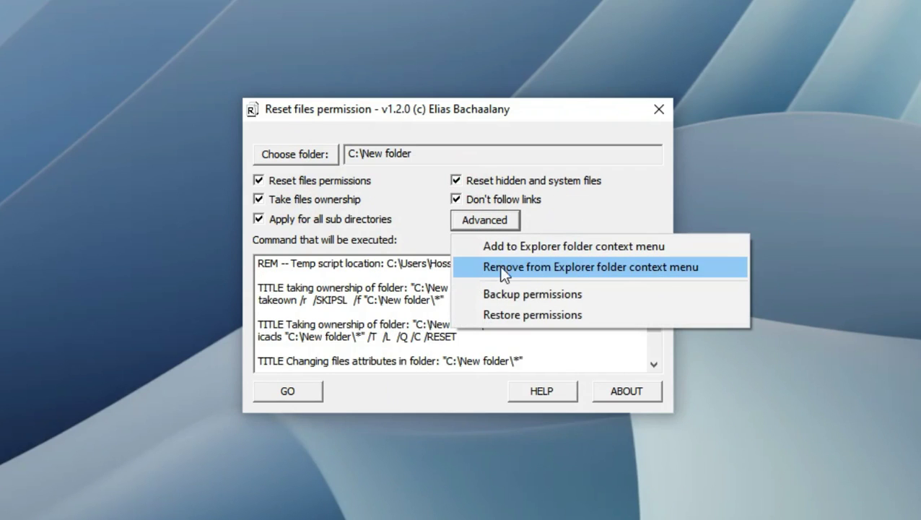
pyautogui.click(417, 263)
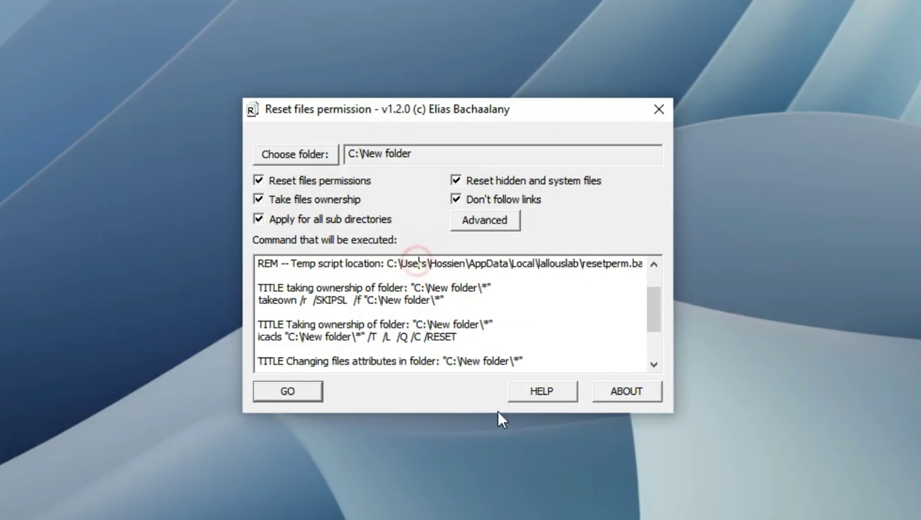
pyautogui.click(288, 391)
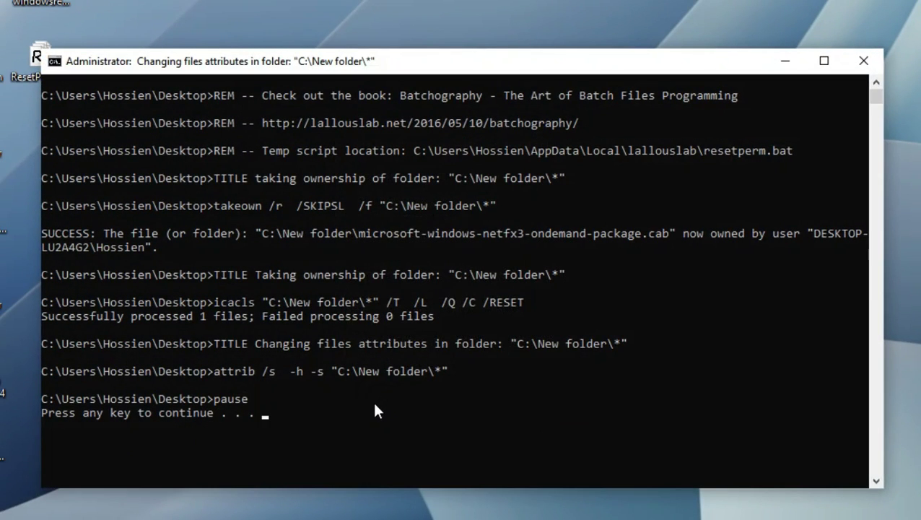
pyautogui.press('Return')
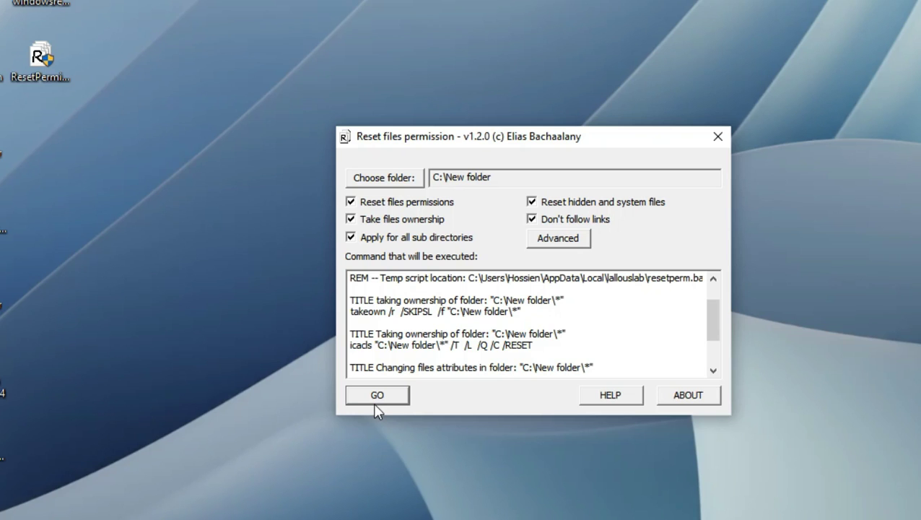
# - View the About information of the Reset files permission tool and close it
pyautogui.click(671, 400)
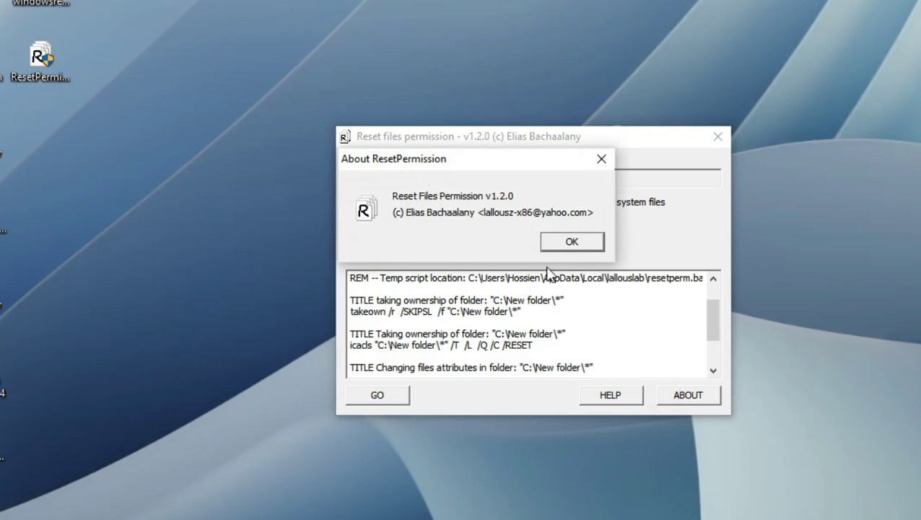
pyautogui.click(574, 241)
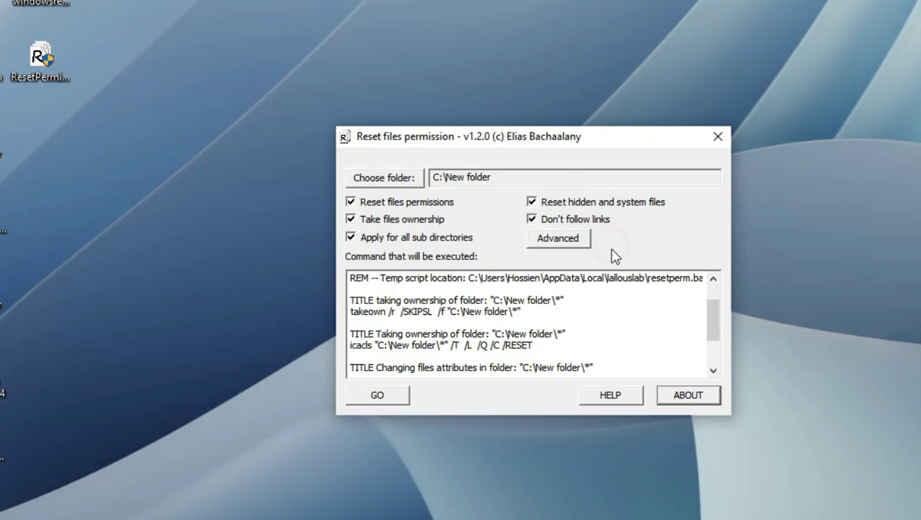